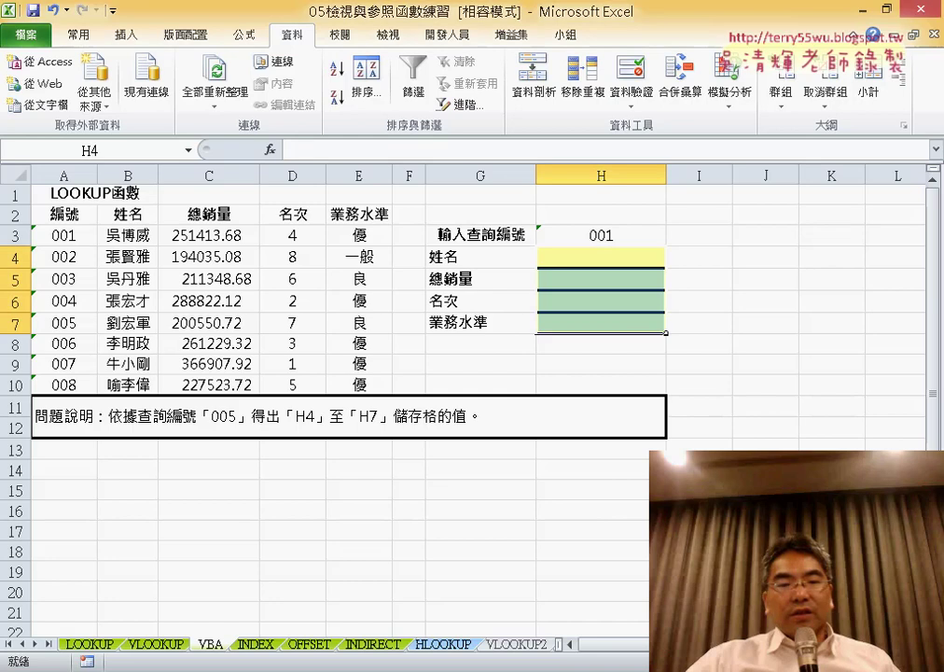
Step: Switch to PowerPoint and go back to slide 55, which shows the 查詢 Sub's loop code
key("alt+Tab")
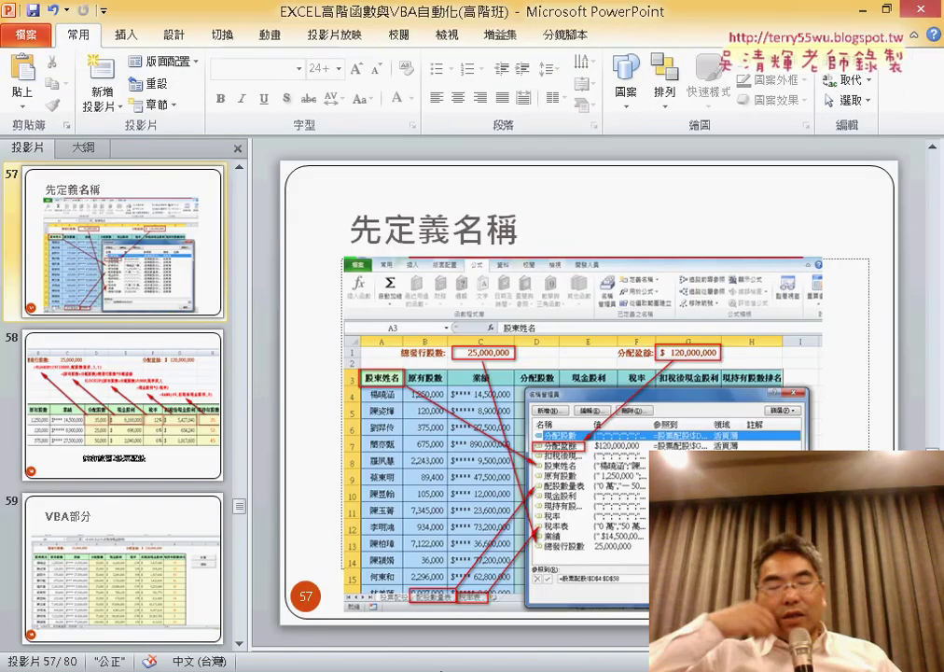
scroll(513, 516, "up", 1)
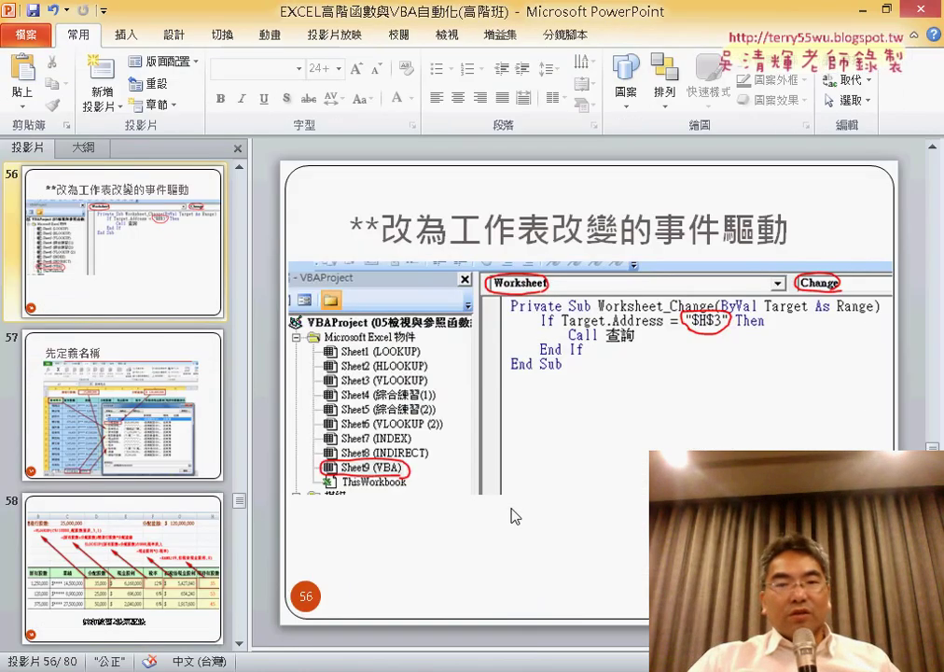
scroll(516, 516, "up", 1)
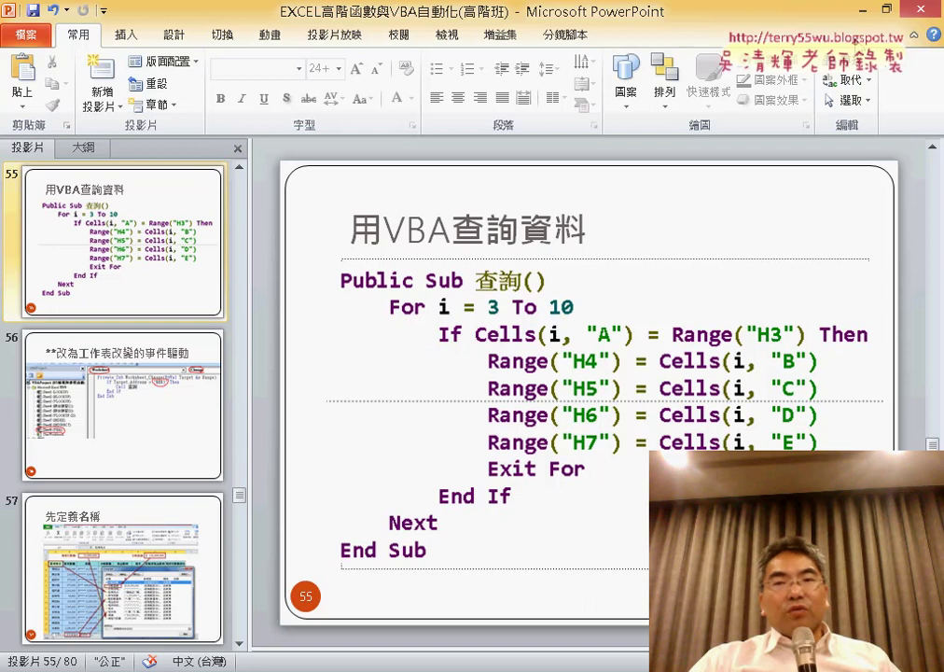
Step: Back on the VBA sheet, ink-mark lookup ID 001 in H3 and the IDs in A3:A10, then clear the marks and select H4
left_click(859, 9)
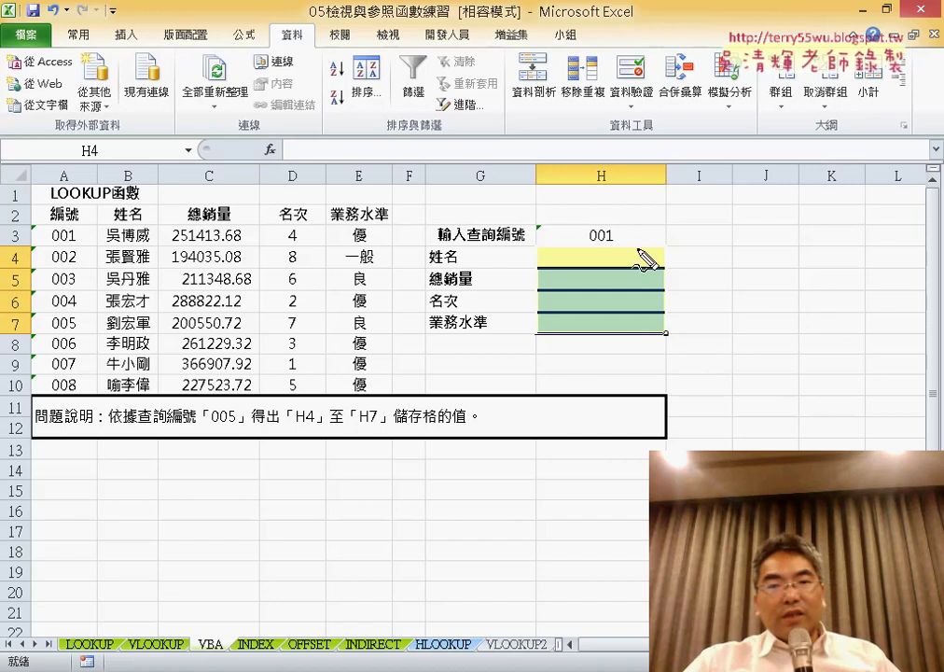
mouse_move(640, 254)
left_mouse_down()
mouse_move(552, 231)
mouse_move(642, 244)
left_mouse_up()
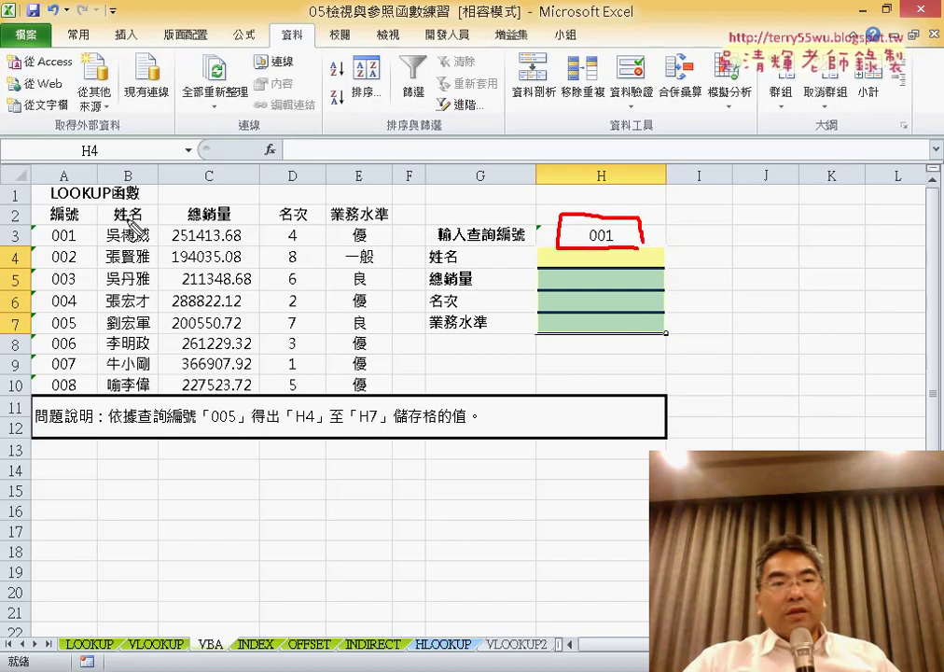
left_click_drag(33, 226, 30, 403)
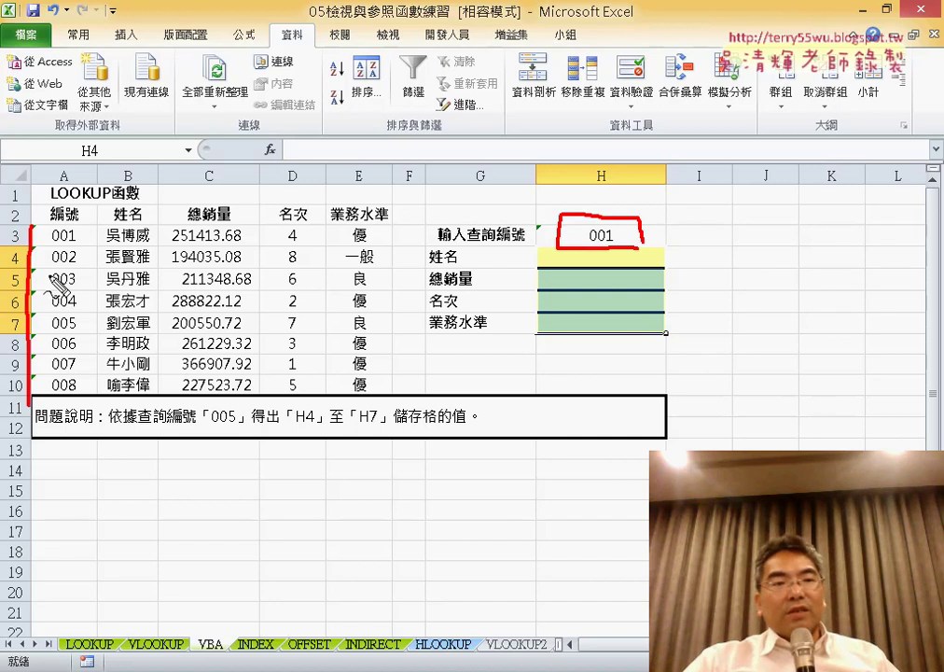
left_click_drag(35, 226, 64, 409)
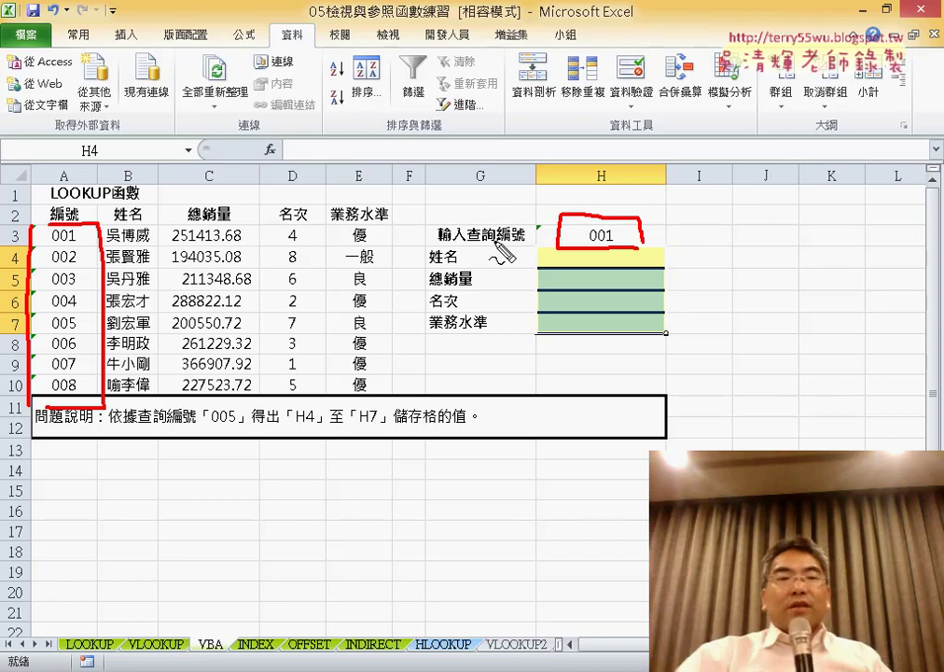
key("Escape")
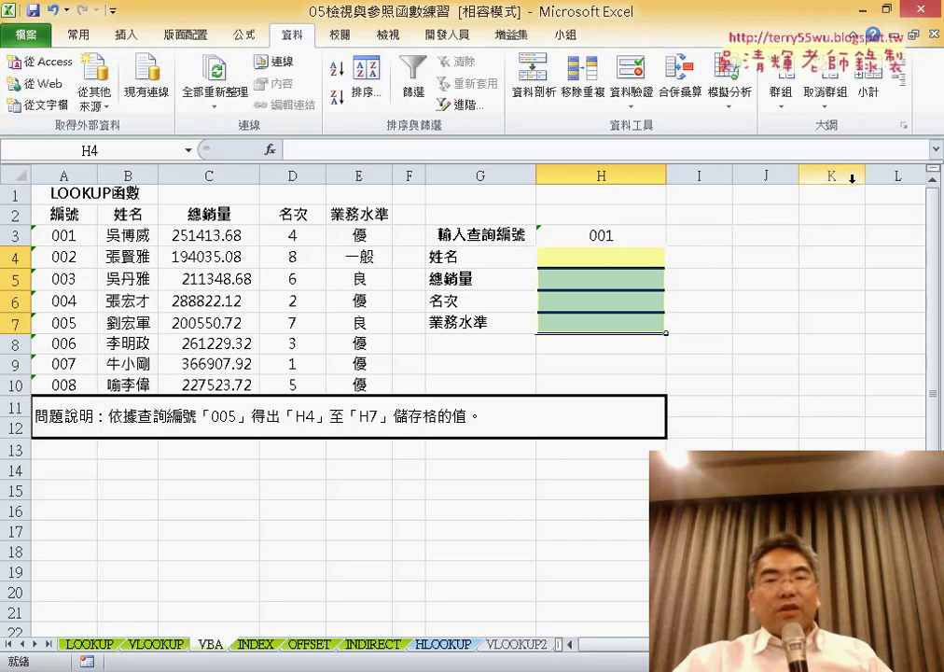
left_click(627, 258)
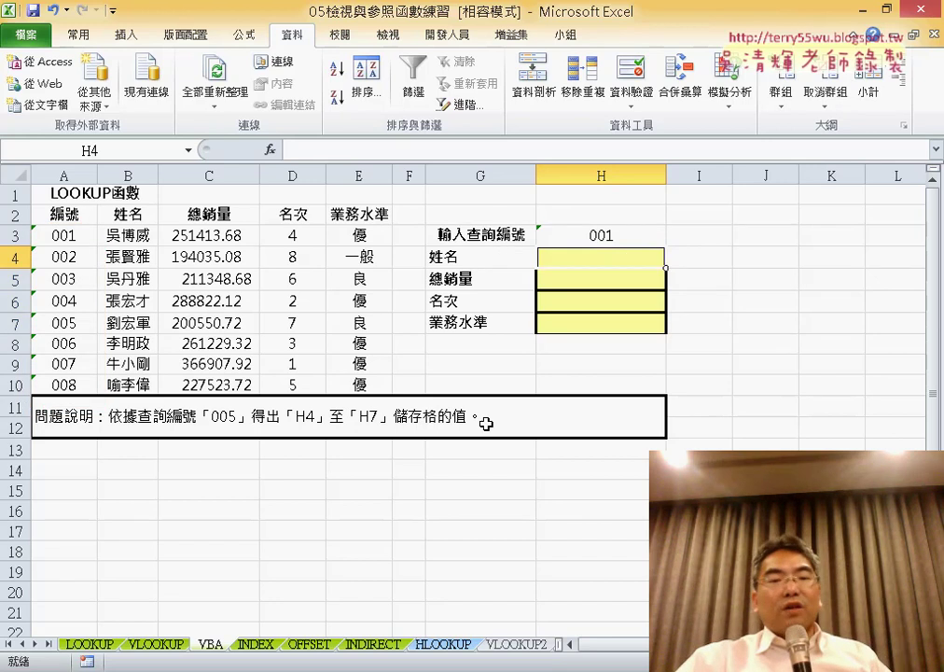
Step: Open the Visual Basic editor from the Developer tab and insert a new module into the project
left_click(447, 35)
left_click(34, 75)
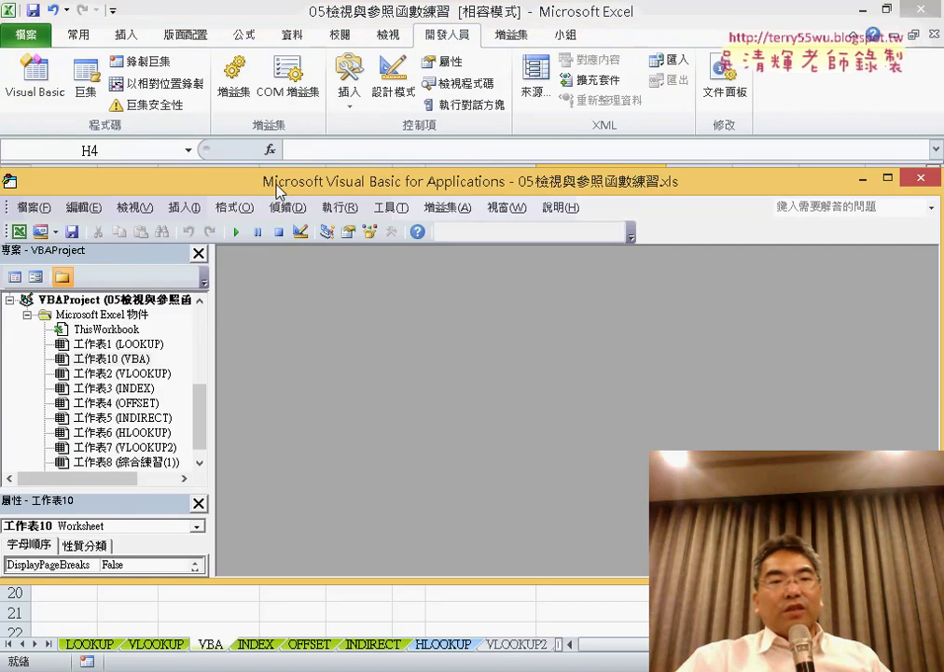
left_click_drag(277, 191, 556, 337)
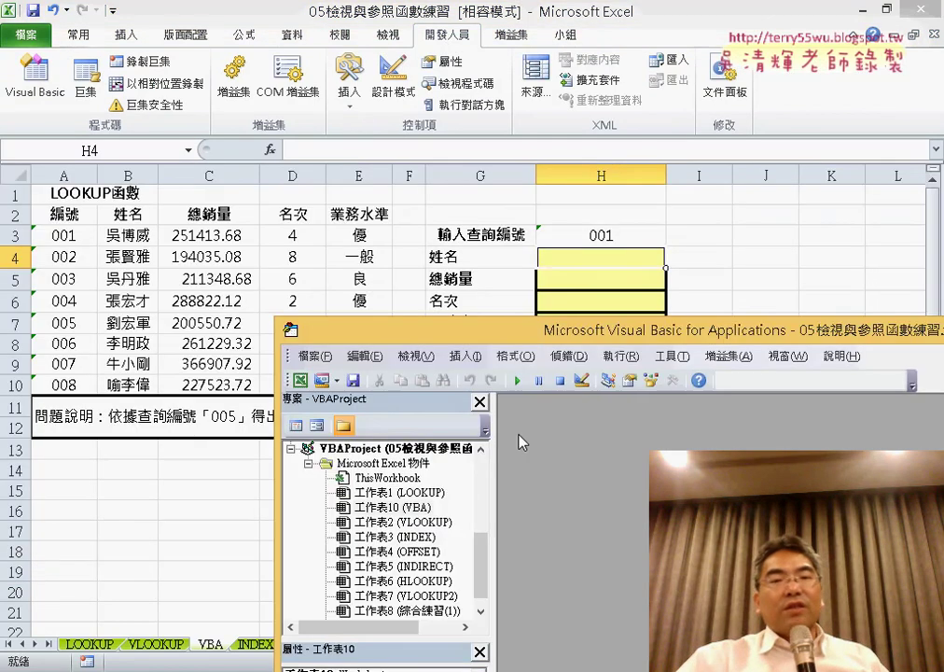
right_click(397, 492)
mouse_move(458, 350)
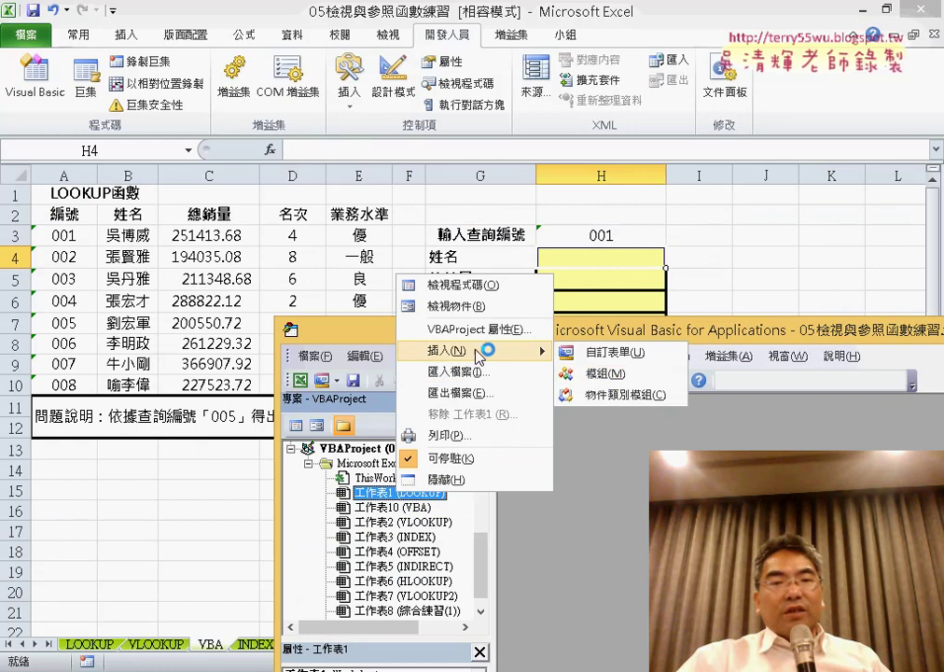
left_click(592, 373)
mouse_move(564, 329)
left_mouse_down()
mouse_move(397, 262)
mouse_move(374, 288)
left_mouse_up()
Step: Insert a new procedure named 查詢 into Module1
left_click(285, 300)
left_click(308, 322)
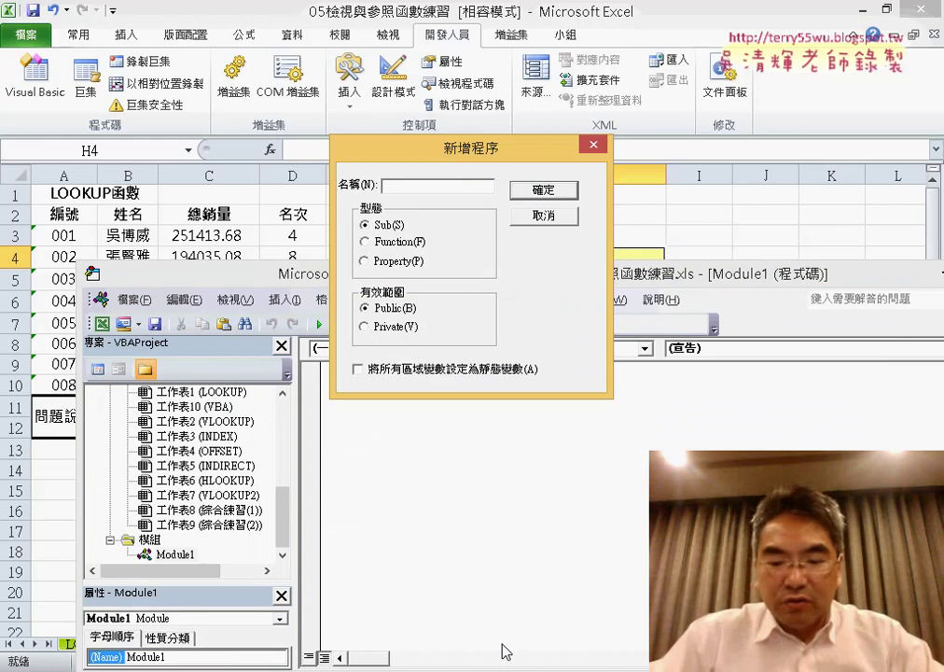
type("查")
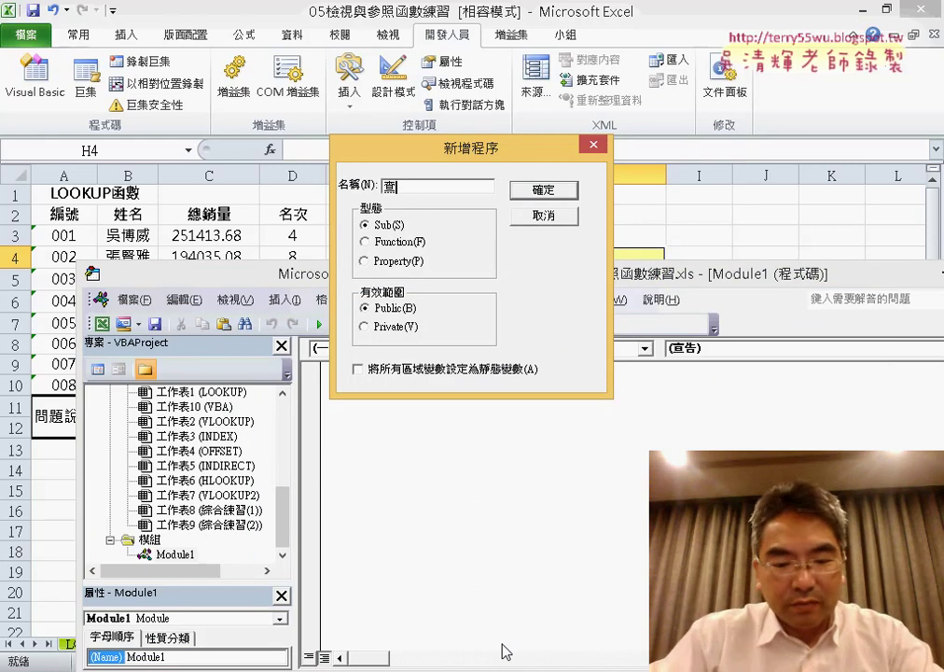
type("詢")
key("Return")
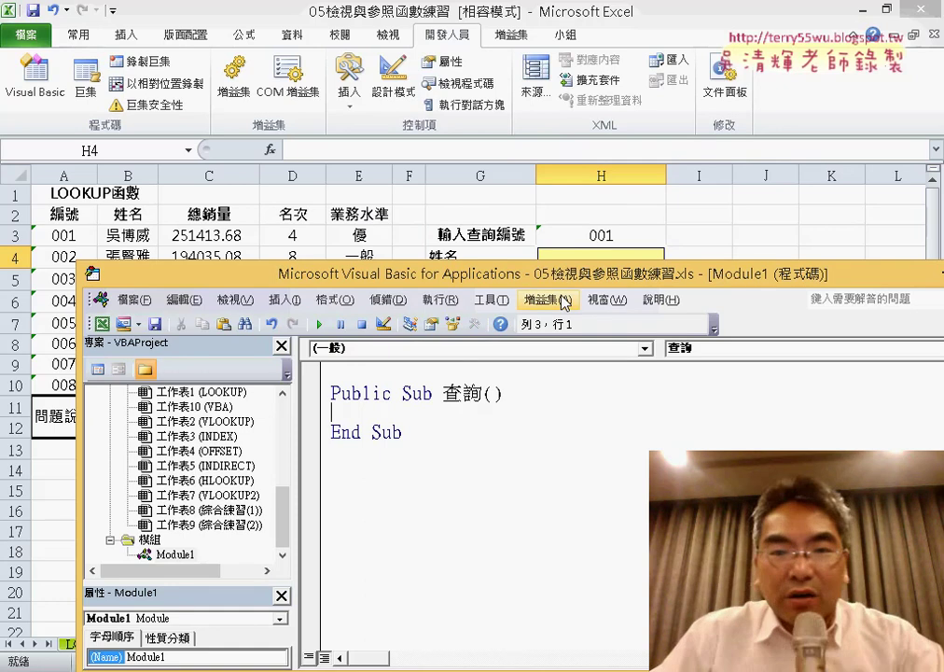
Step: Write the loop header For i = 3 To 10 inside the 查詢 Sub
left_click_drag(563, 283, 563, 303)
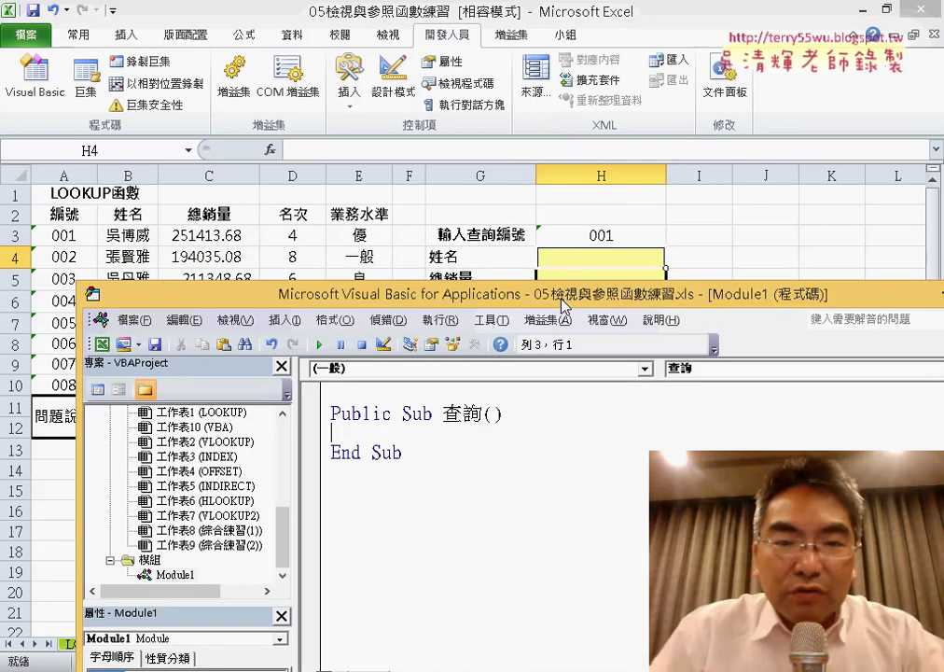
left_click(368, 432)
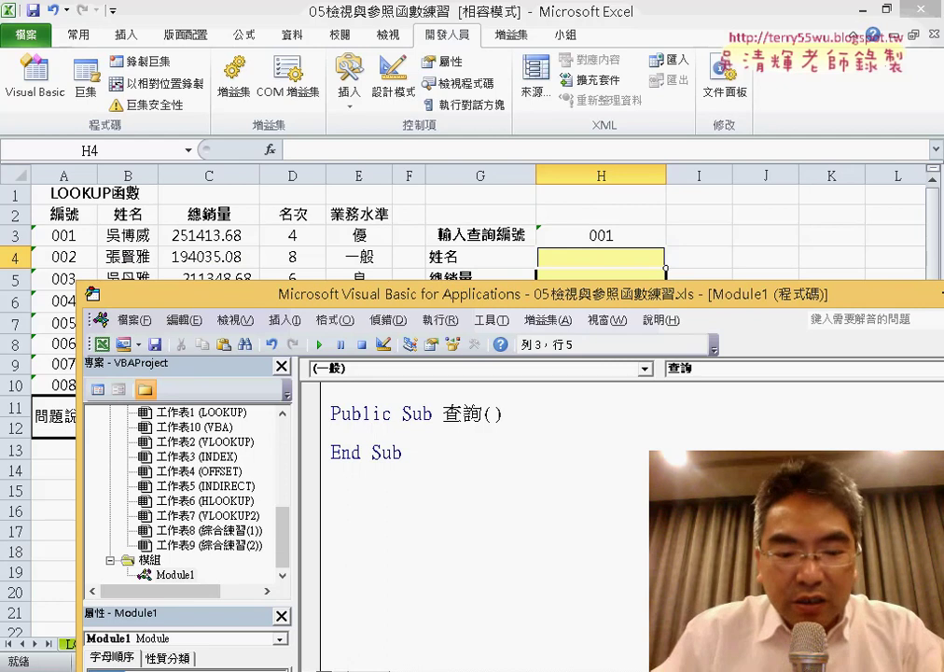
type("にて")
key("Escape")
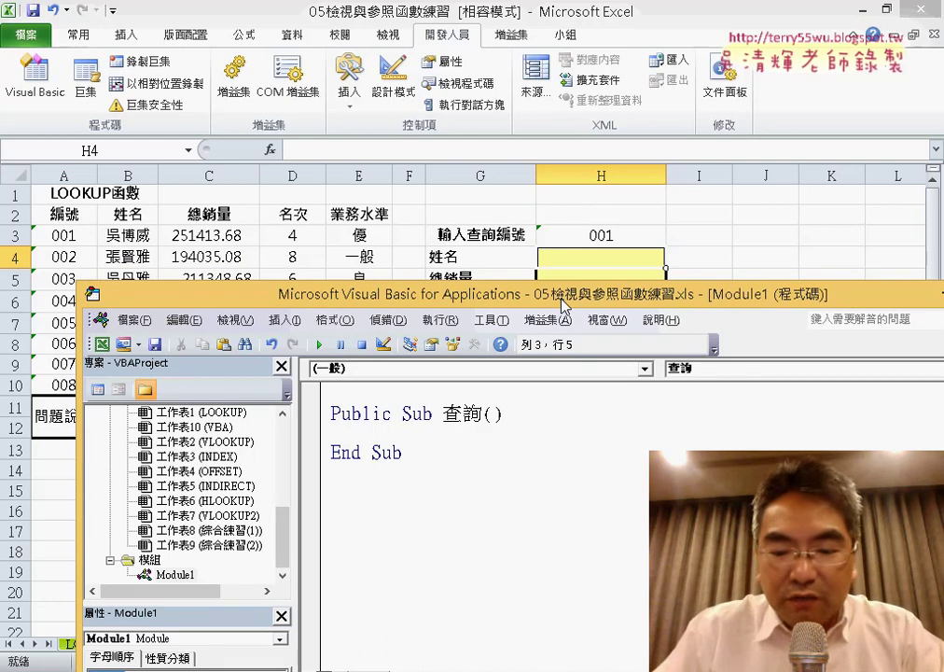
type("for ")
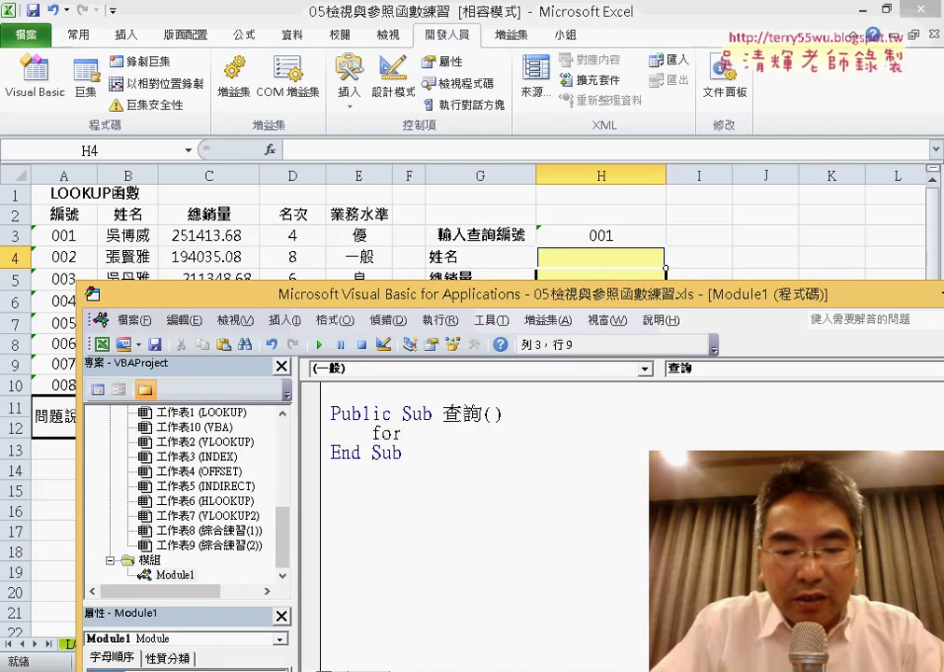
type("i3")
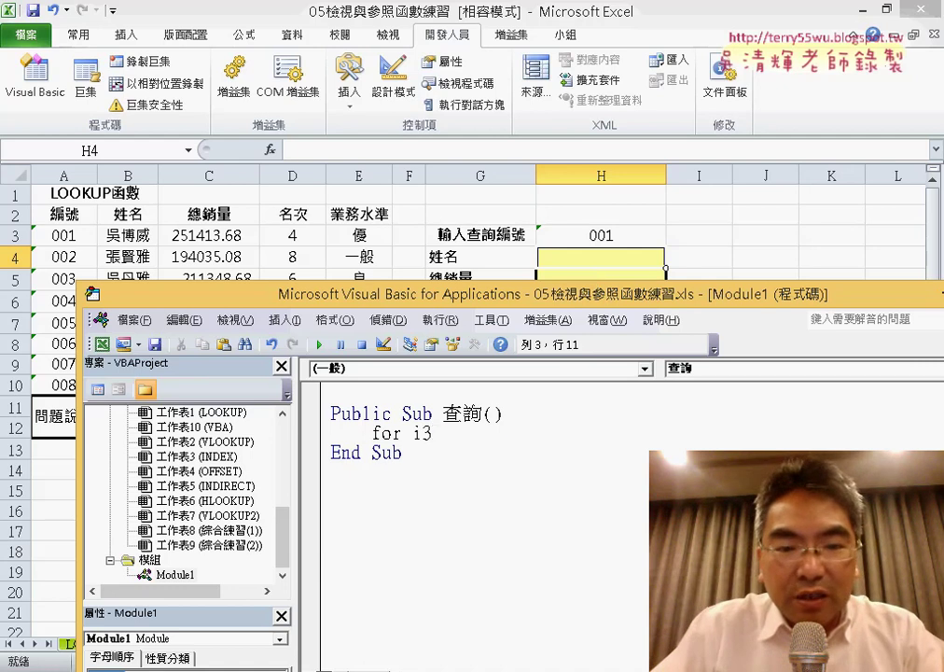
key("Delete")
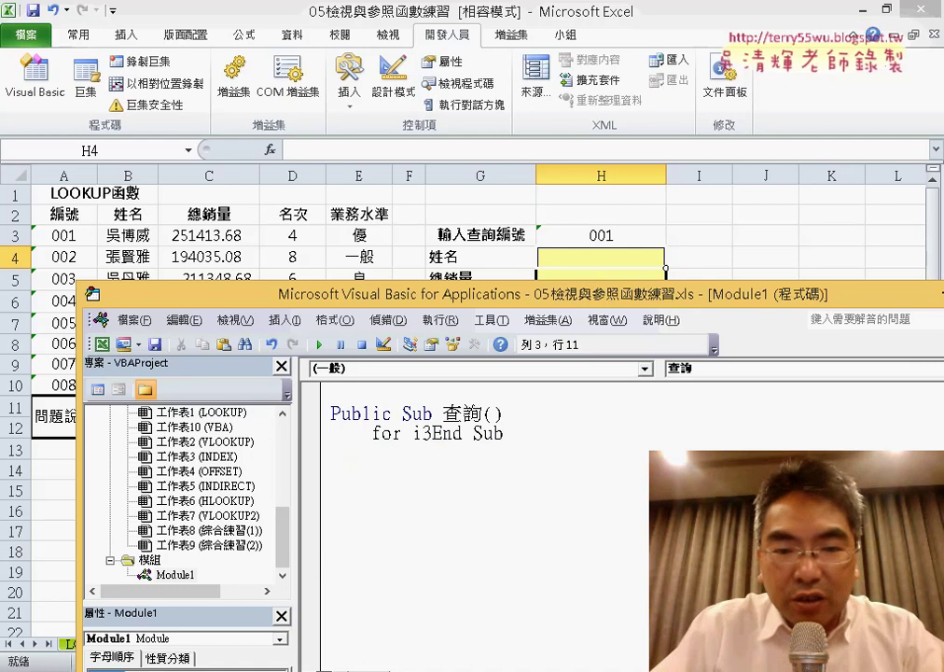
key("ctrl+z")
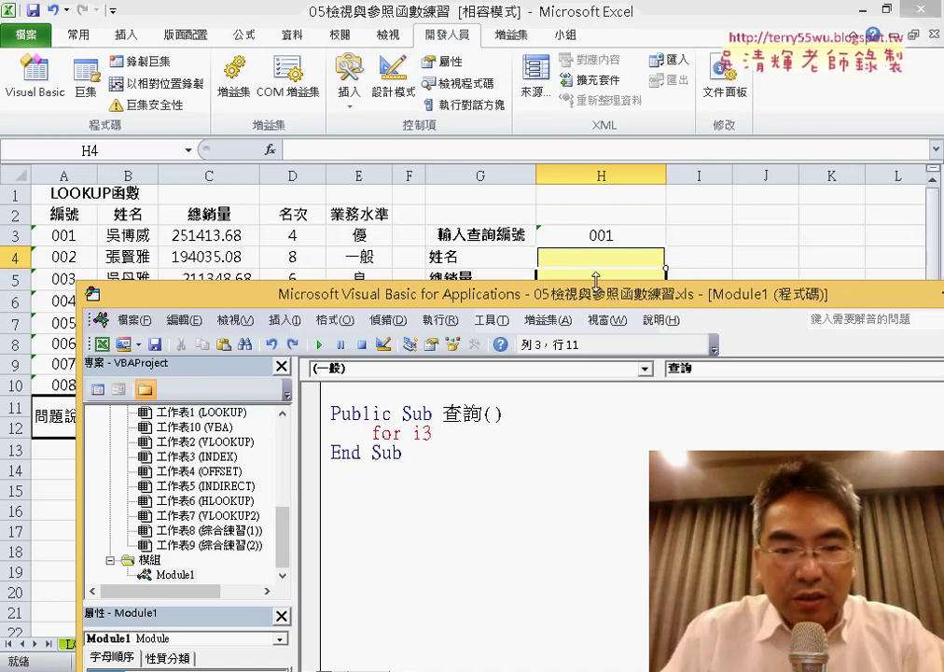
key("BackSpace")
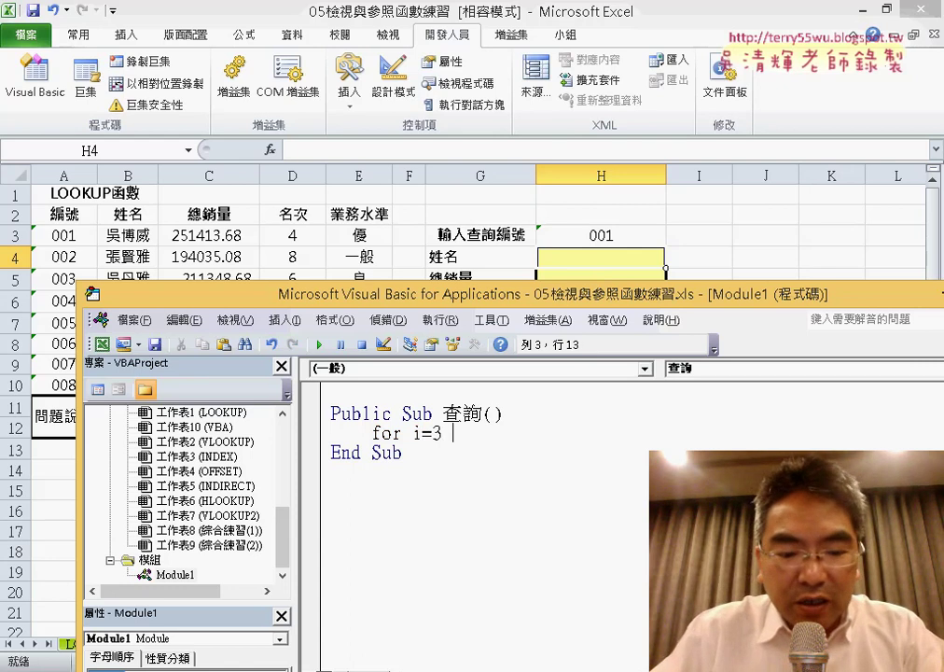
type("to")
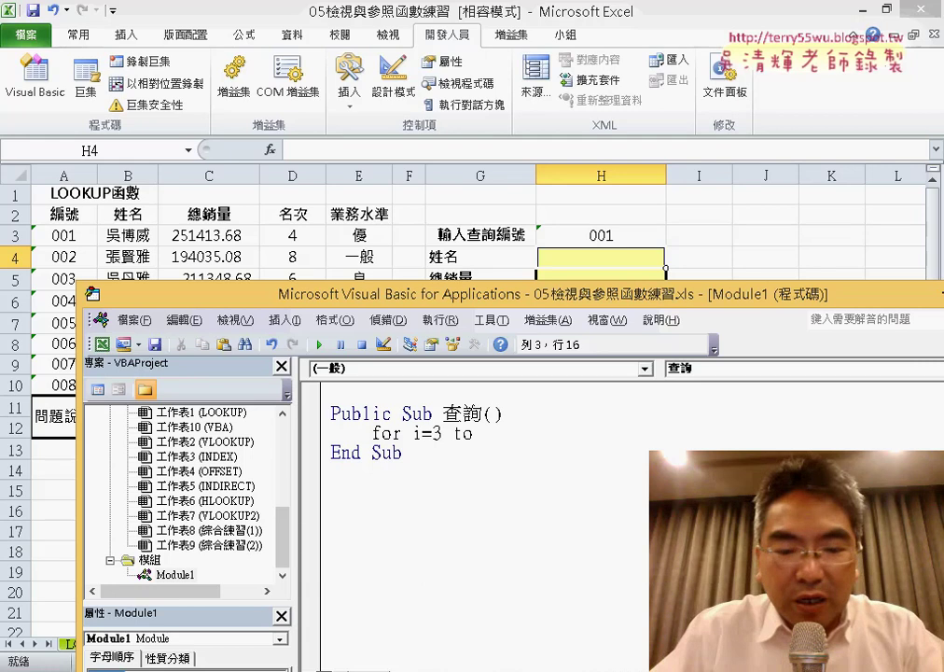
key("Return")
key("Return")
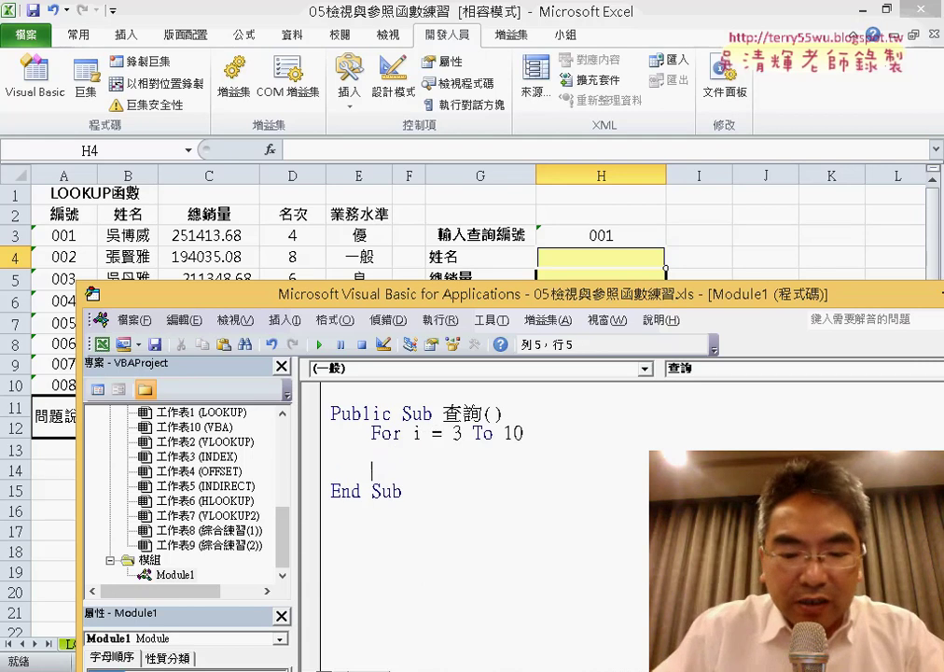
Step: Close the loop with Next and begin typing the If condition inside it
type("next")
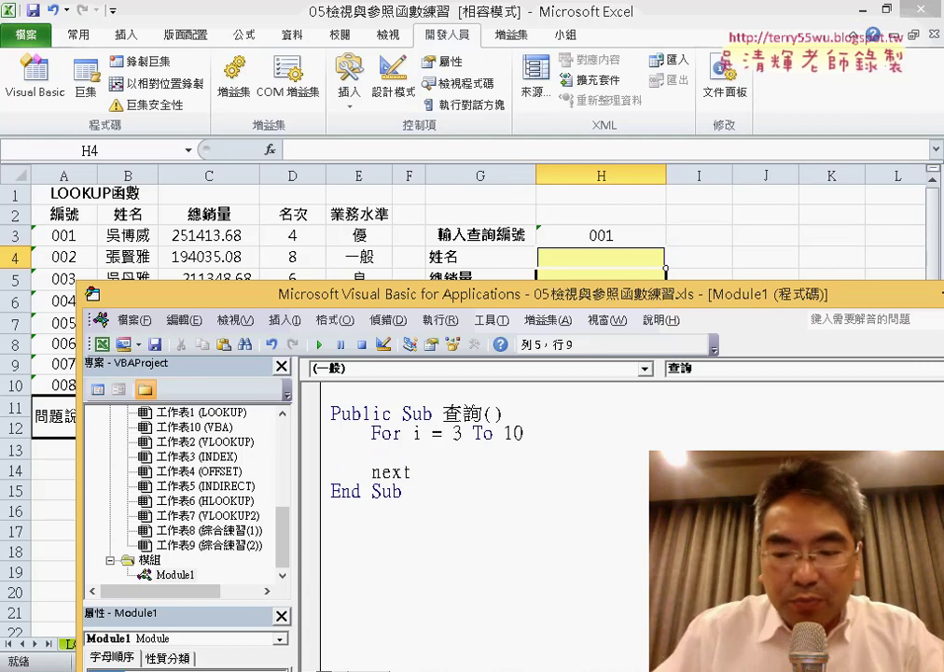
key("Up")
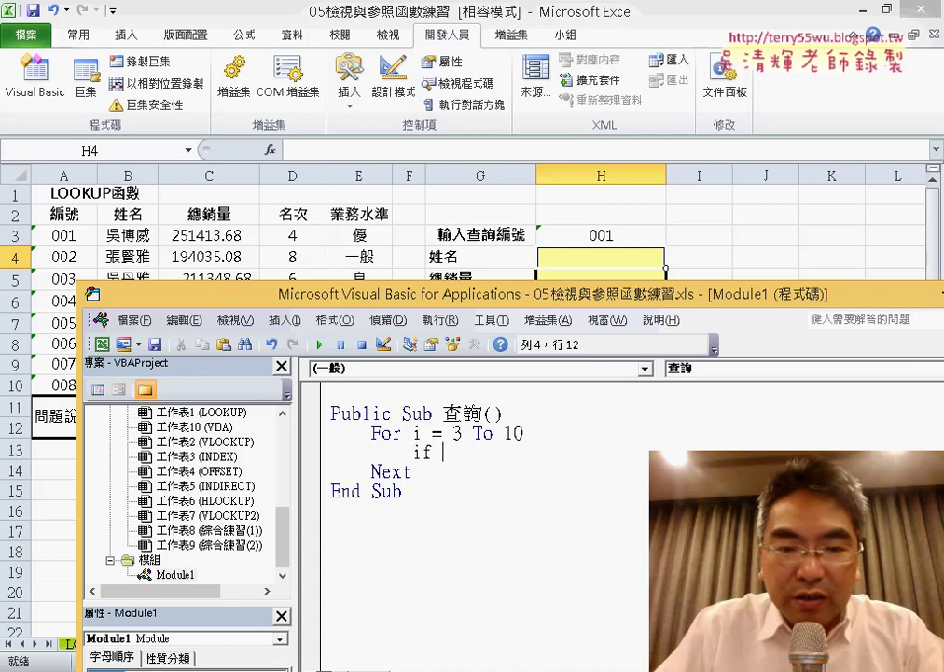
type("cells")
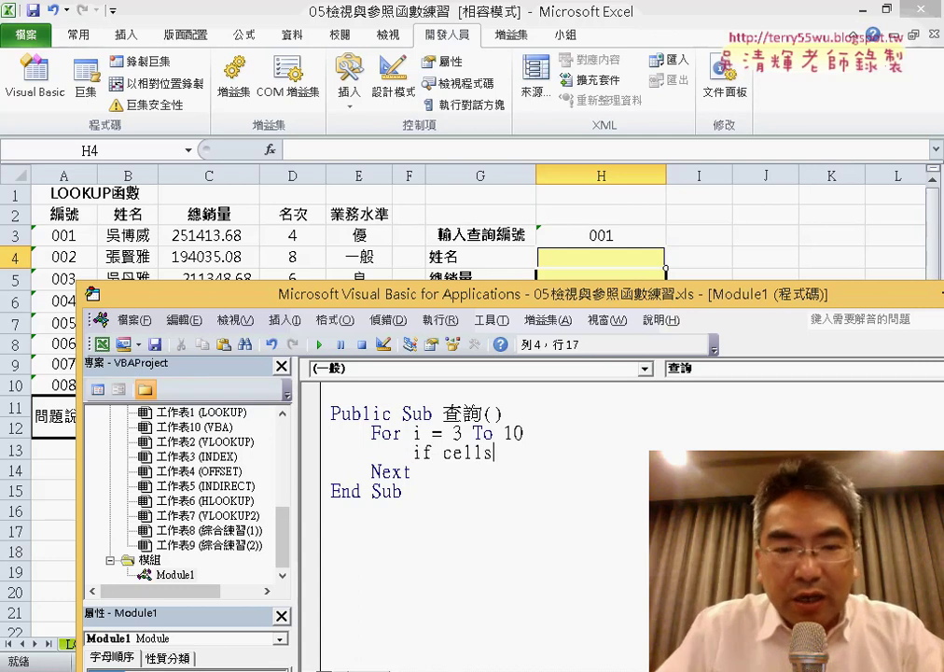
type("(")
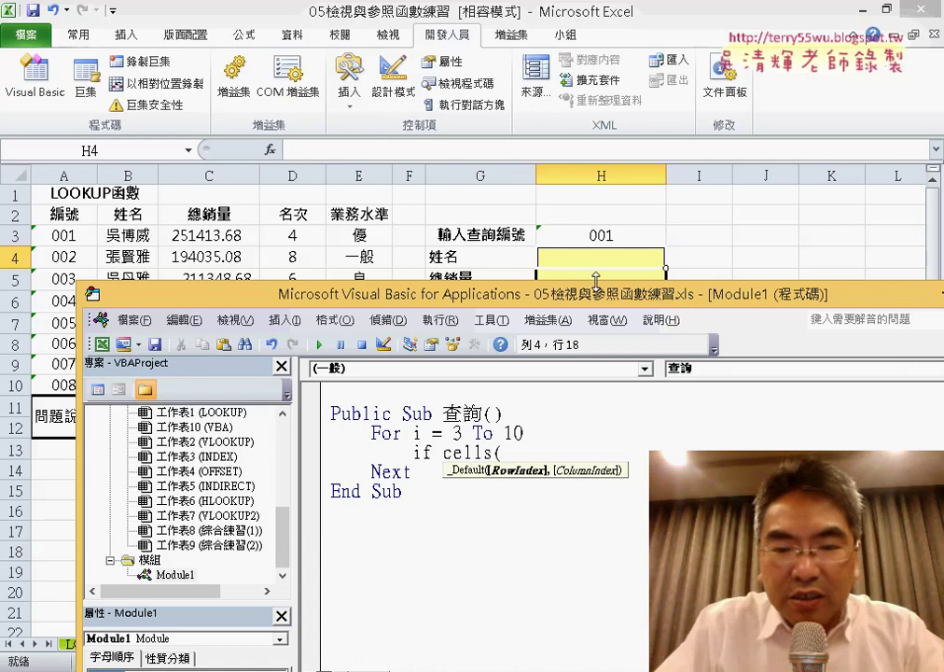
type("i,")
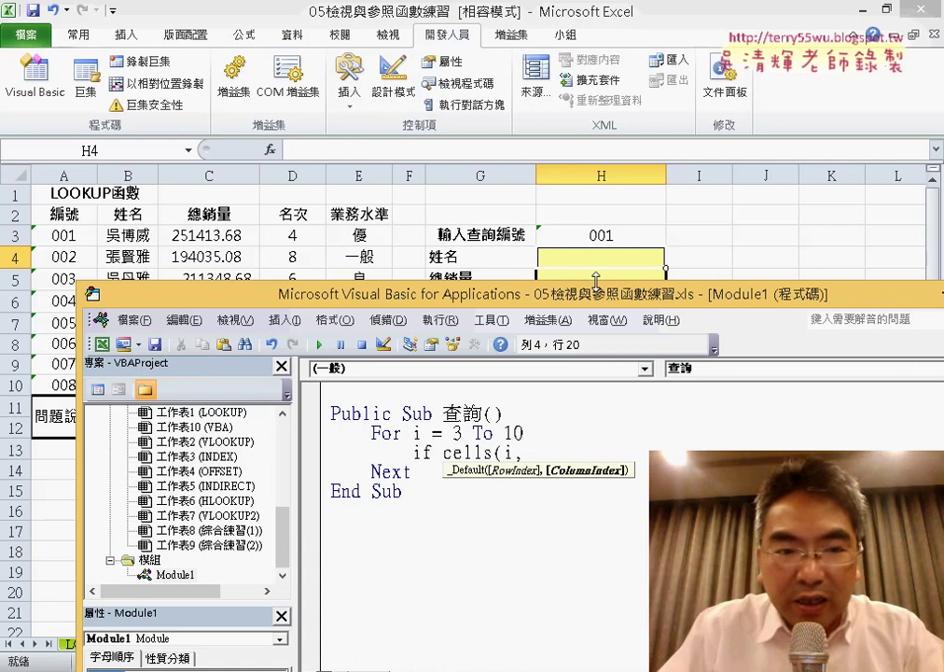
type("\"A")
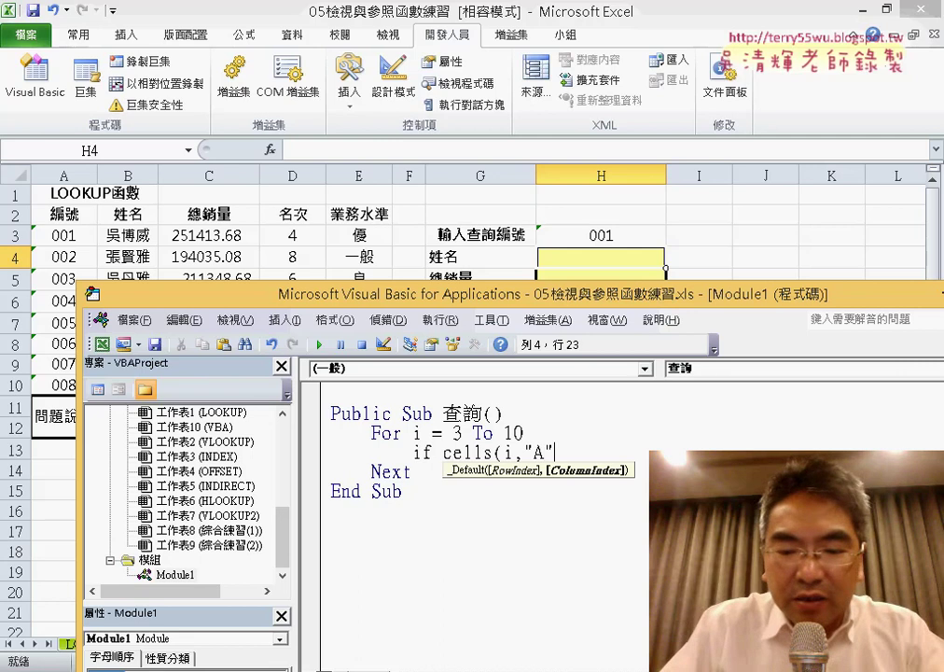
type(")=")
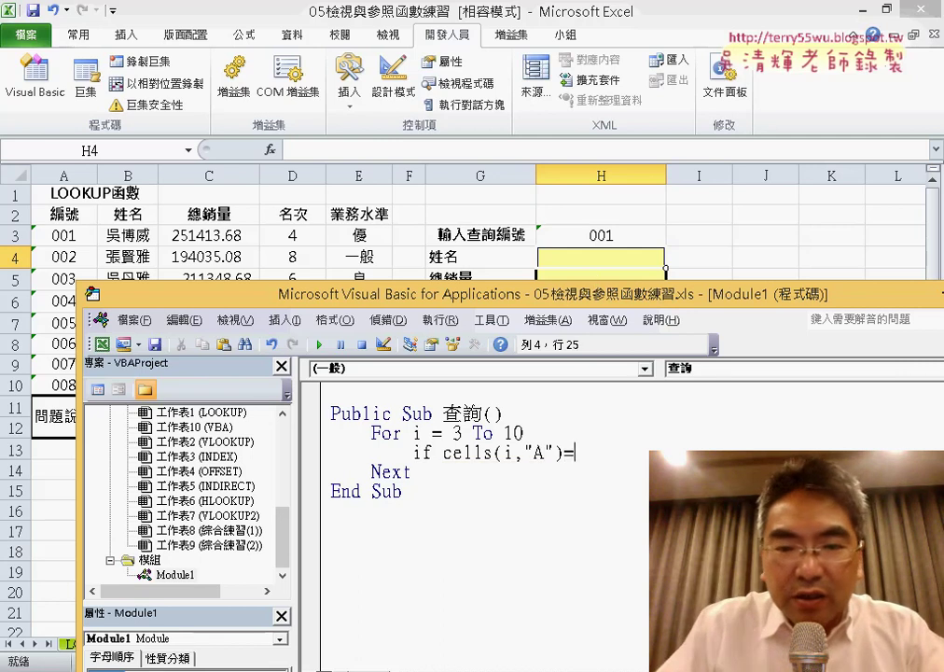
type("ra")
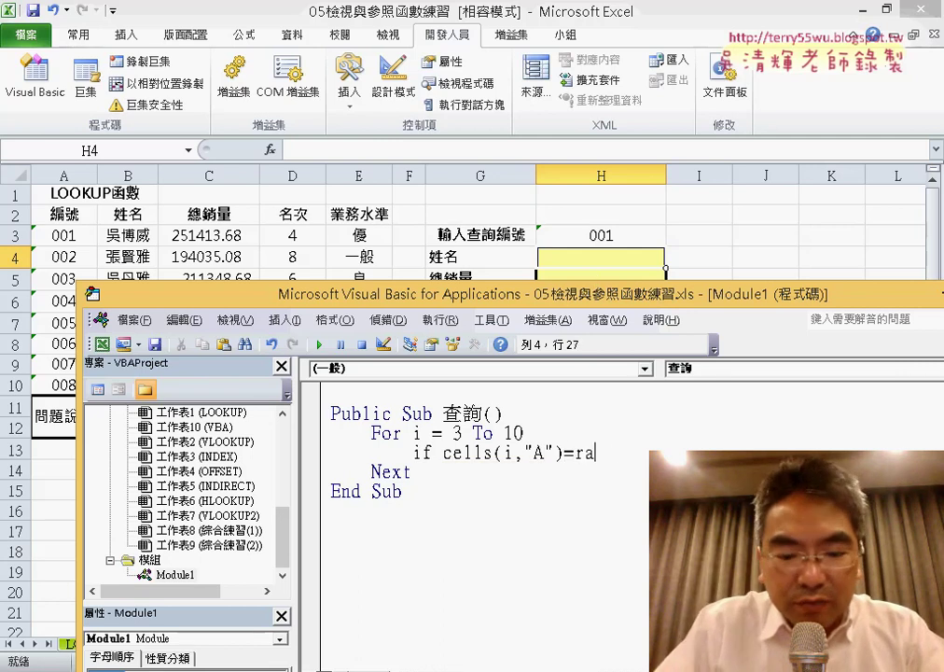
type("nge")
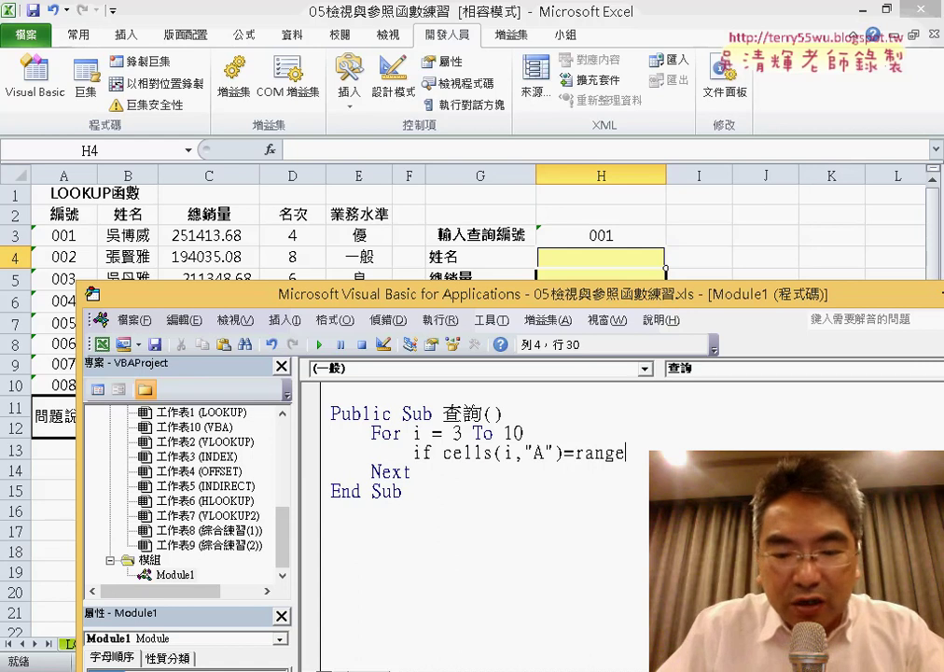
type("(")
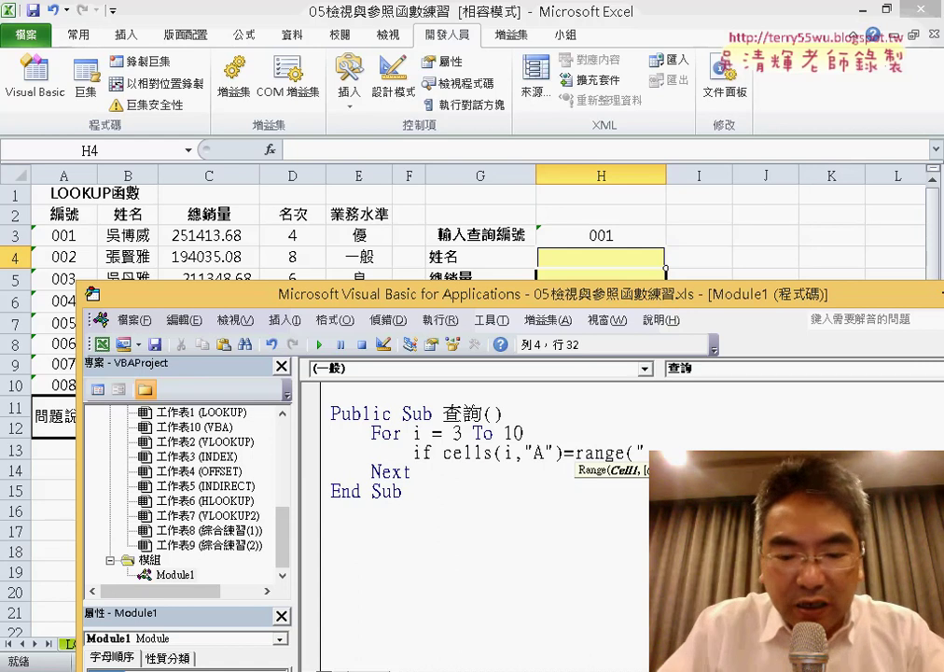
type("H3")
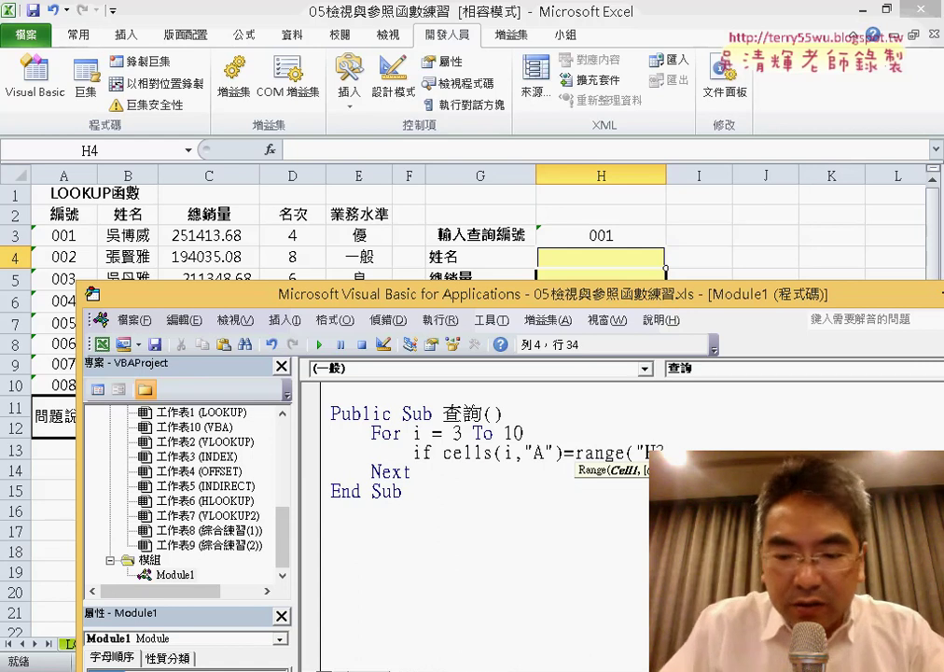
type("\") th")
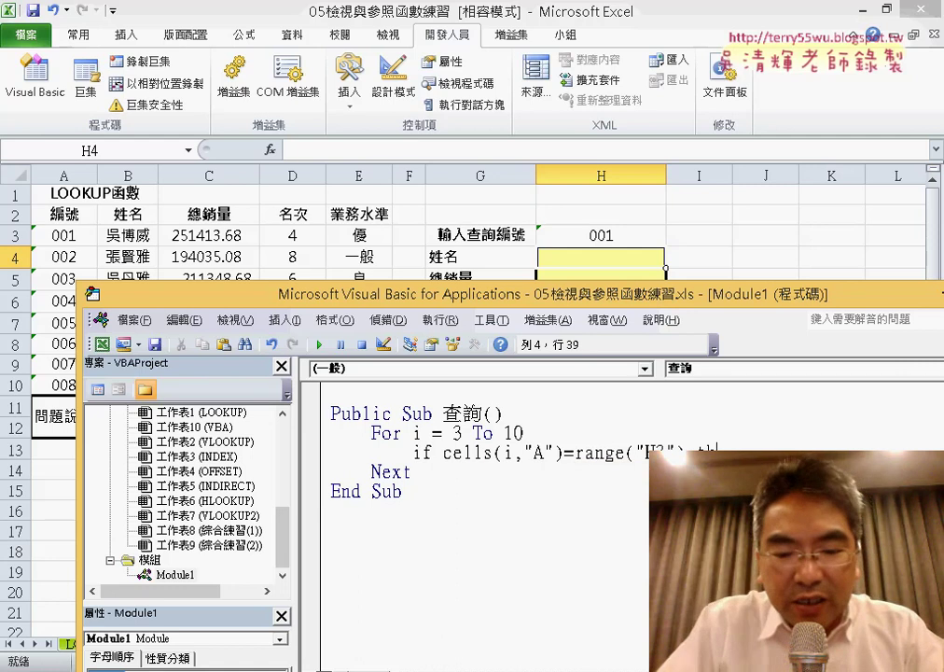
type("en")
Step: Finish the line If Cells(i, "A") = Range("H3") Then and close it with End If
key("Return")
key("Return")
type("e")
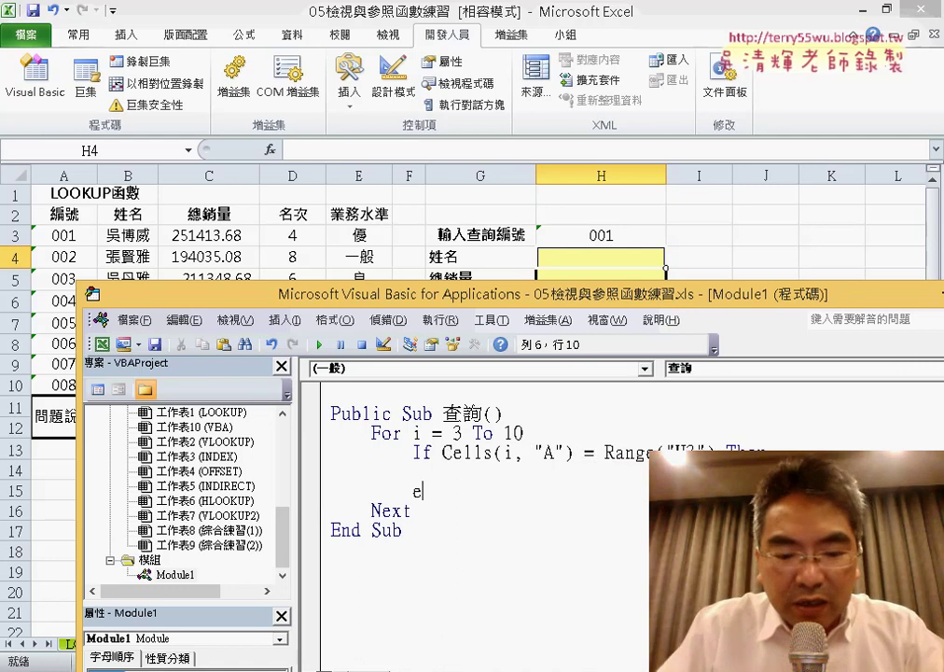
type("nd if")
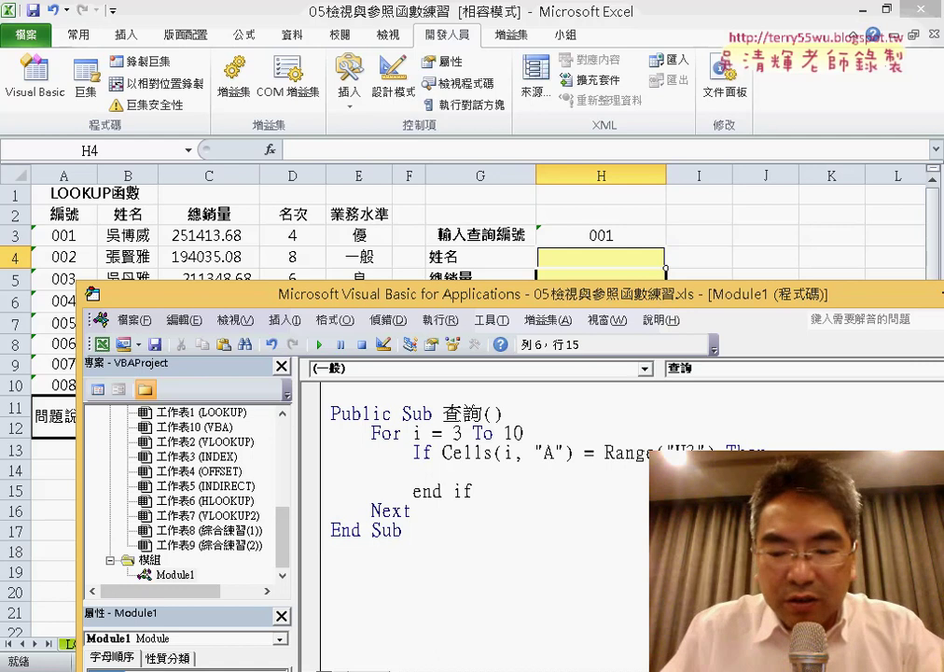
left_click(414, 471)
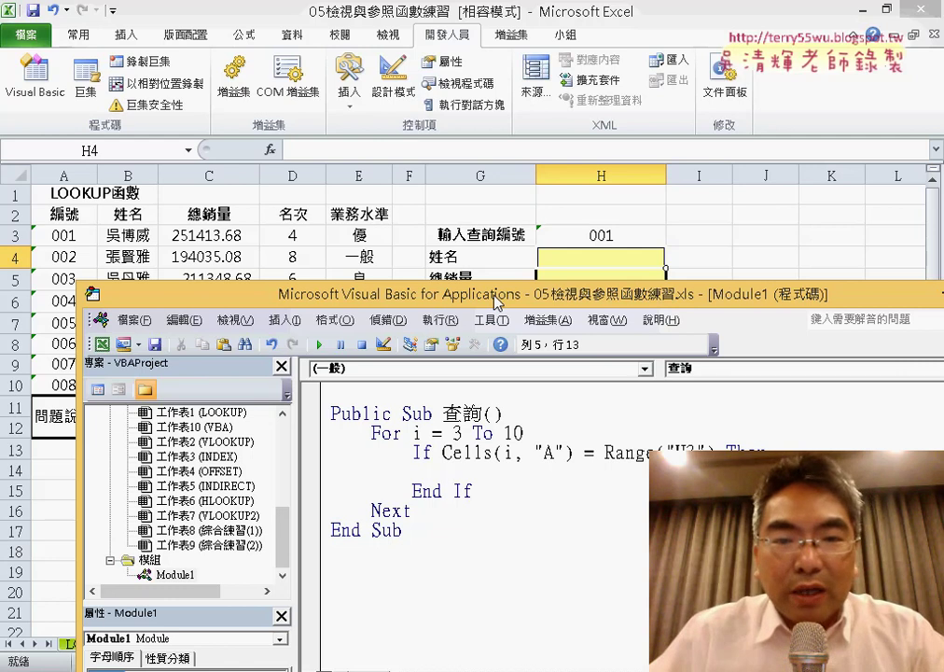
Step: Inside the If block, write range("H4")=cells(i,"B") and select that line
left_click_drag(497, 300, 496, 411)
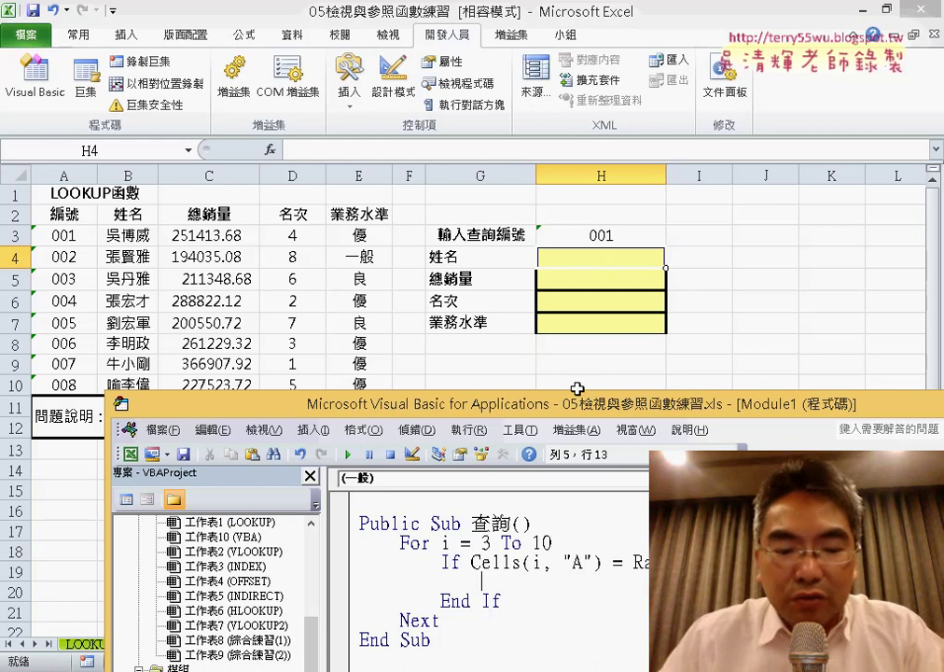
type("range")
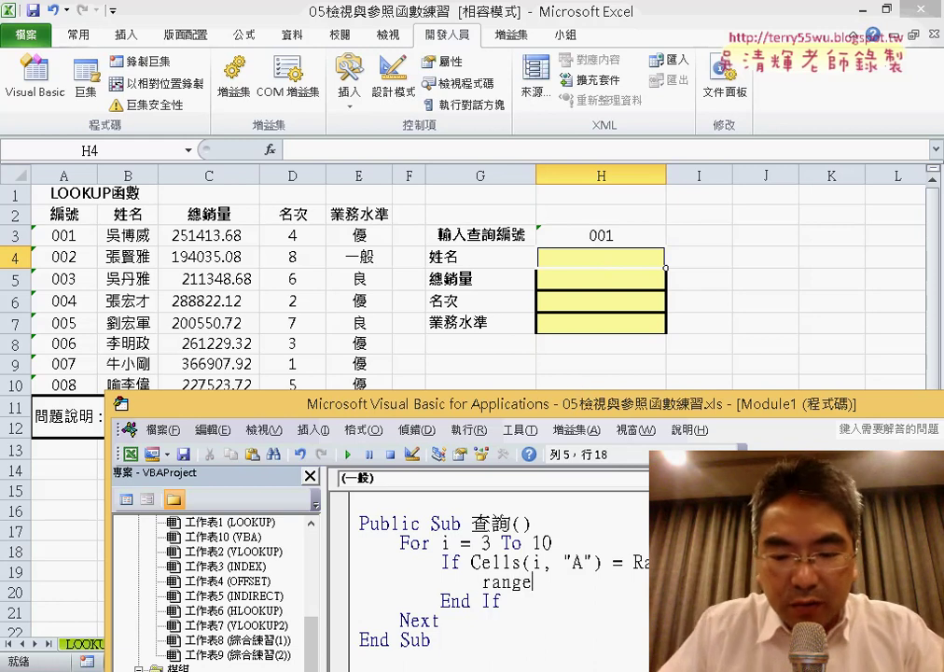
type("(\"")
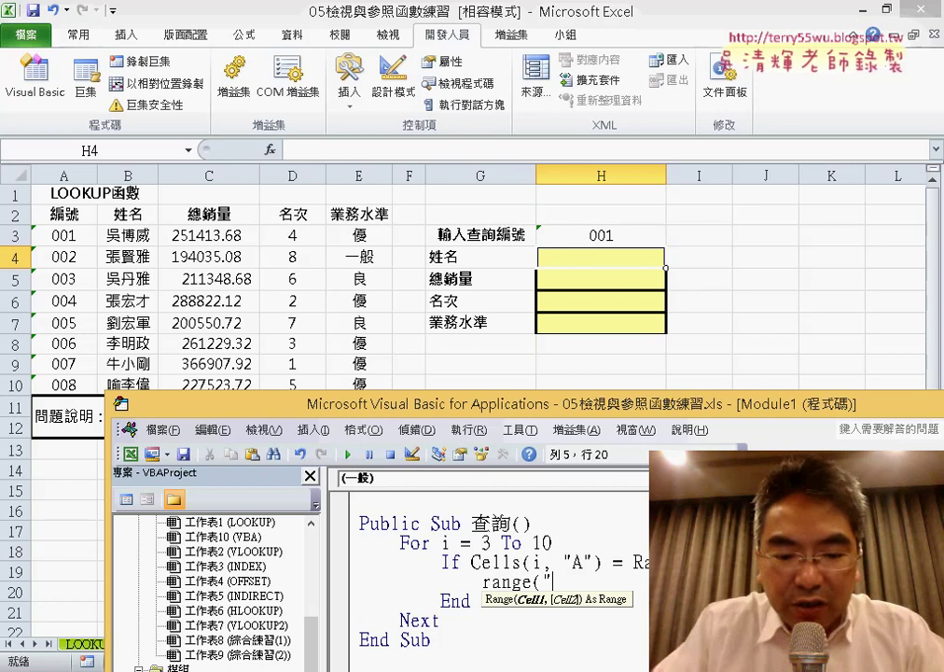
type("H4\"")
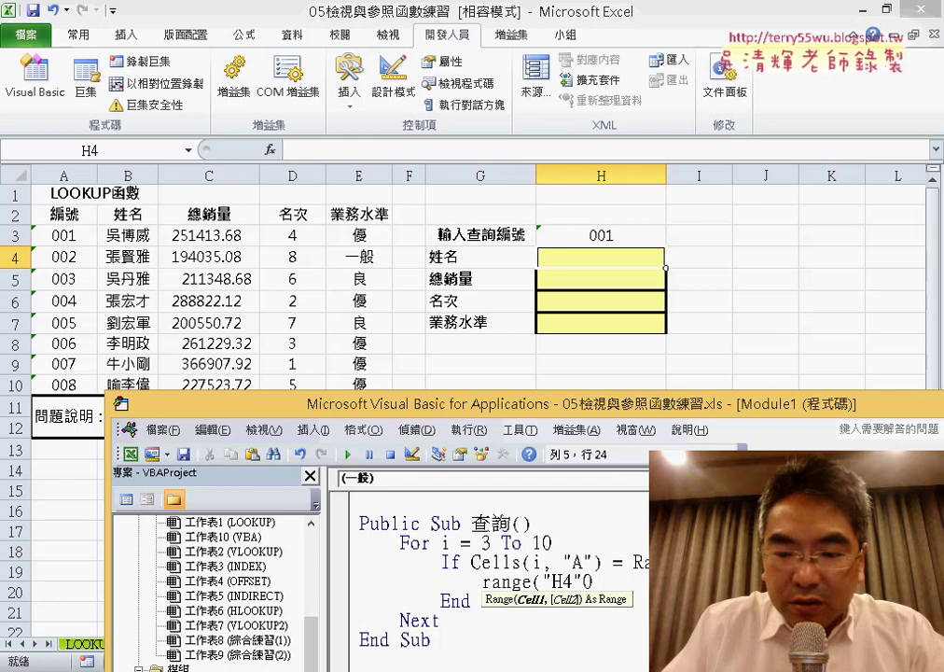
type(")")
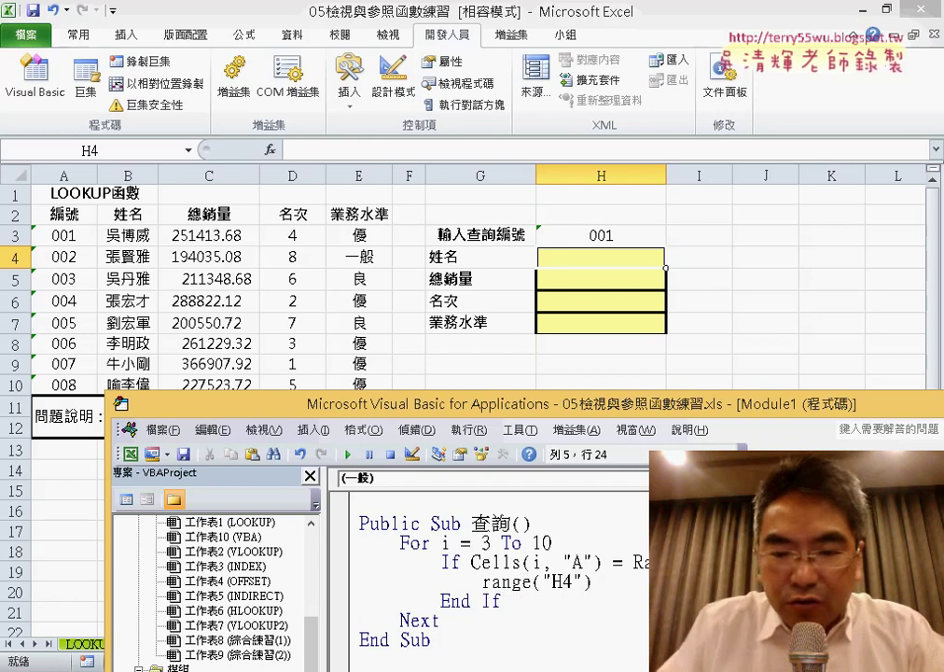
type("=")
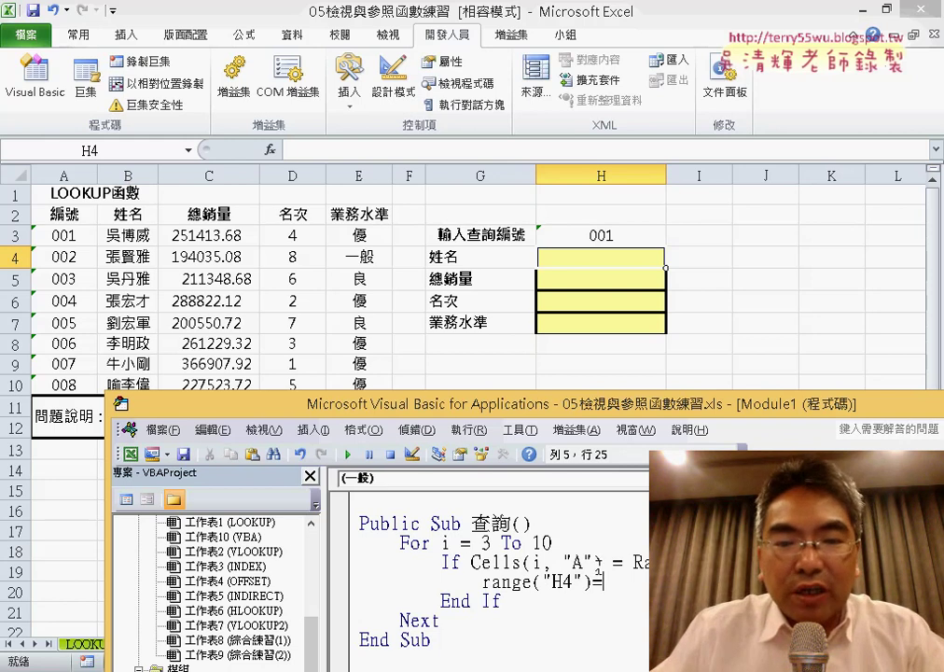
type("cell")
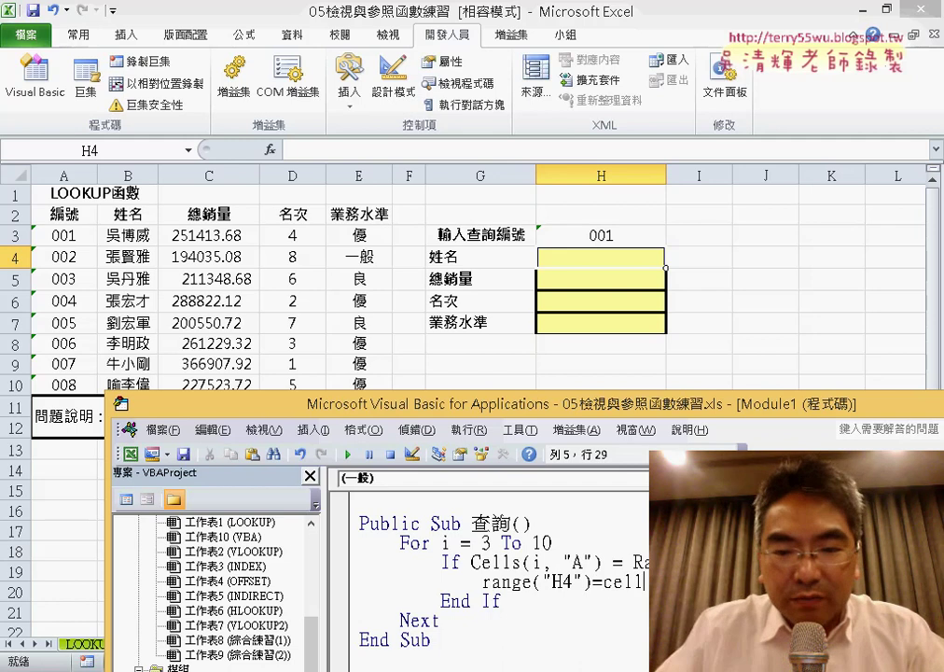
type("s")
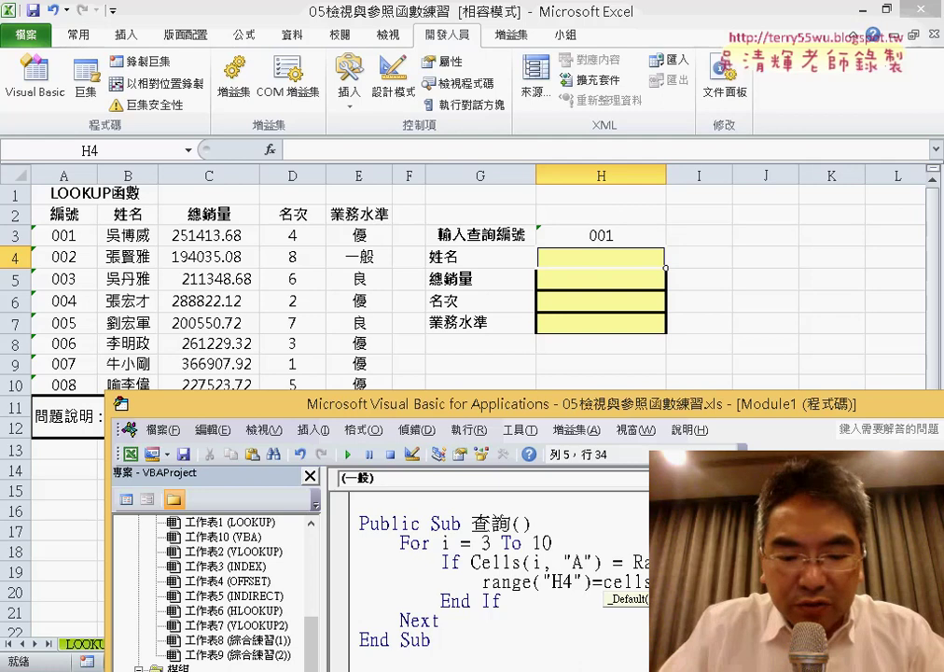
type("(i\"B")
type(")")
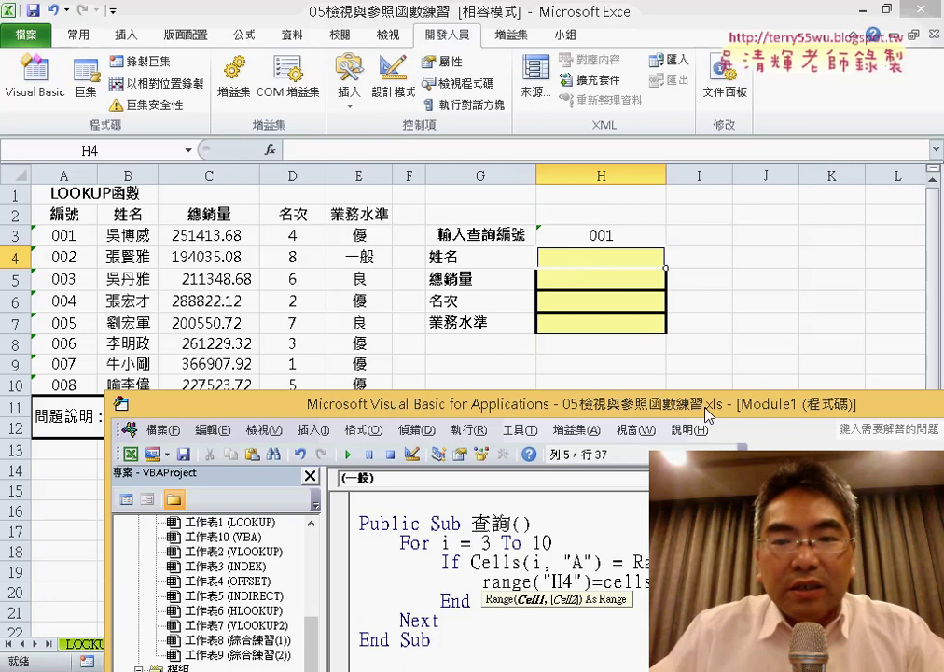
left_click_drag(707, 415, 660, 349)
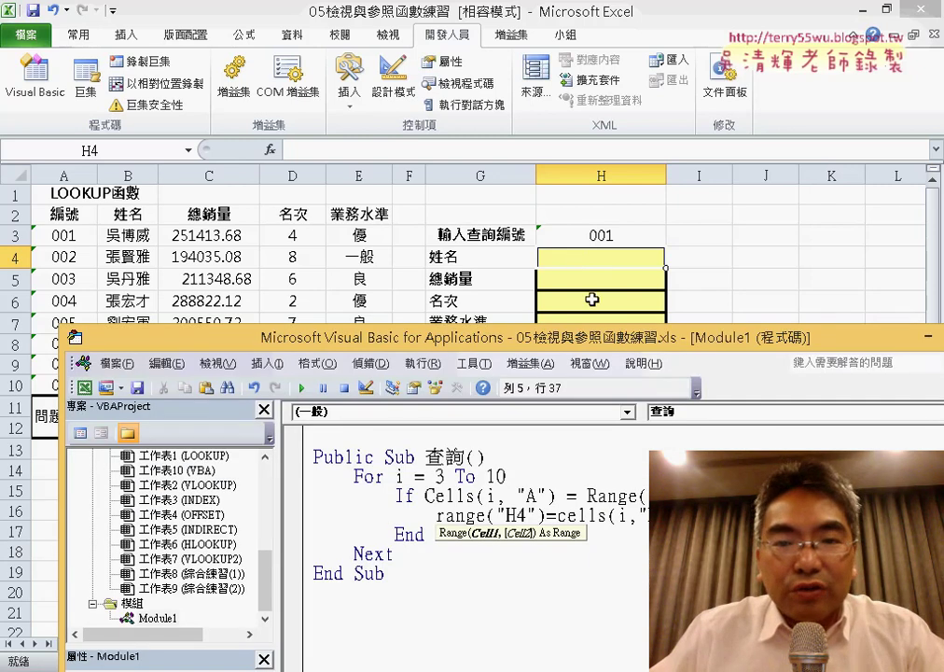
left_click_drag(676, 516, 435, 515)
key("ctrl+c")
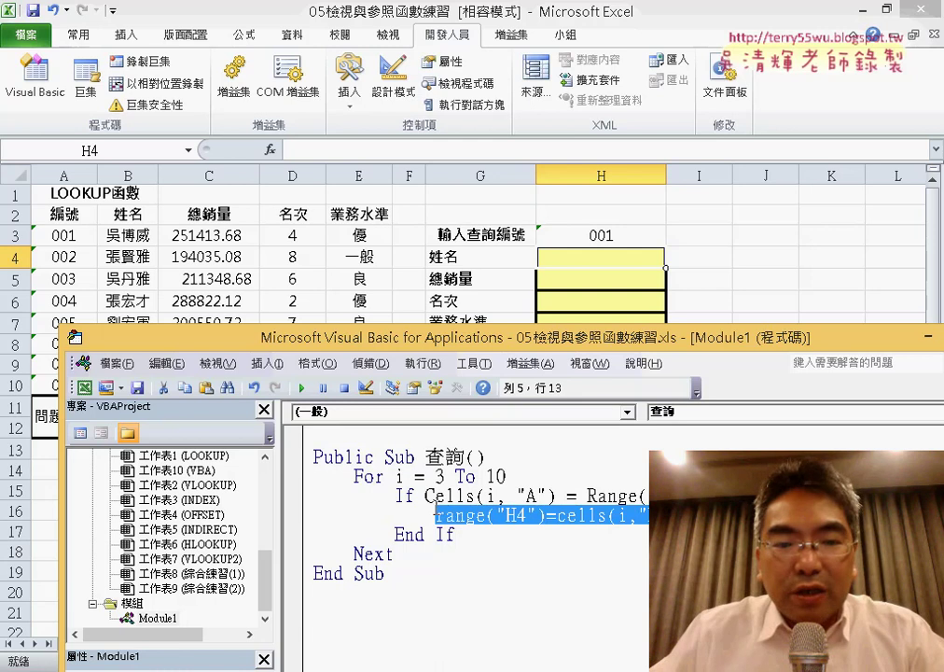
Step: Paste three copies of the H4 assignment line below it
left_click(676, 515)
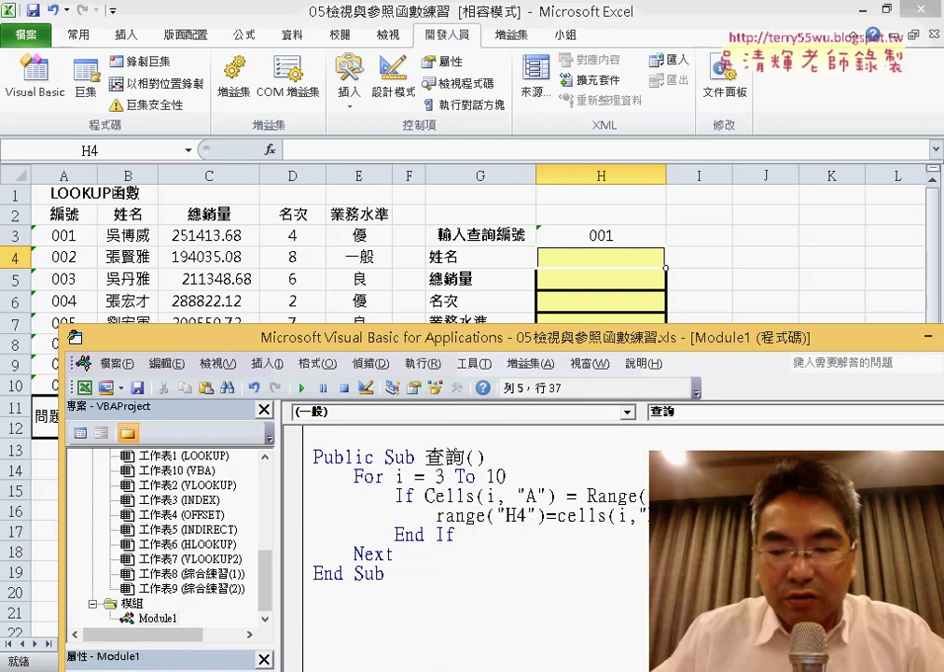
key("Return")
key("ctrl+v")
key("Return")
key("ctrl+v")
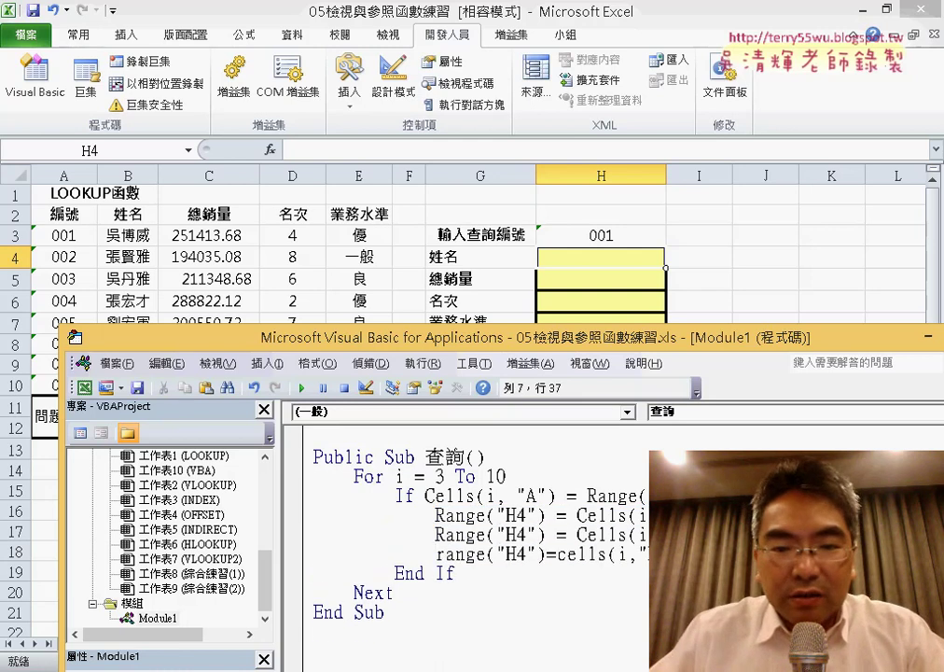
key("Return")
key("ctrl+v")
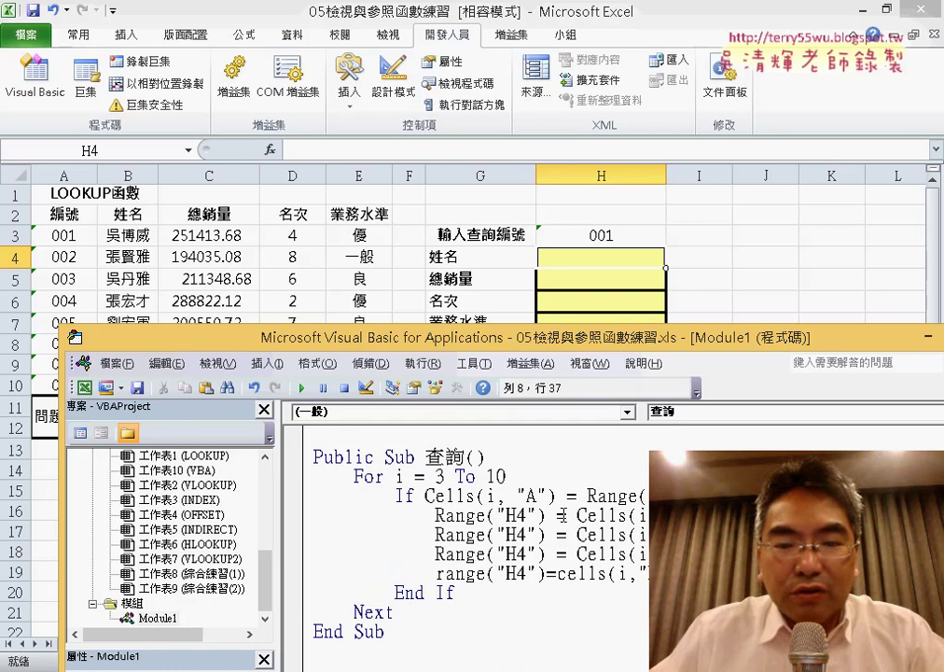
Step: Change the copied lines to target H5, H6 and H7, then add a new line after them
left_click_drag(526, 535, 533, 535)
type("5")
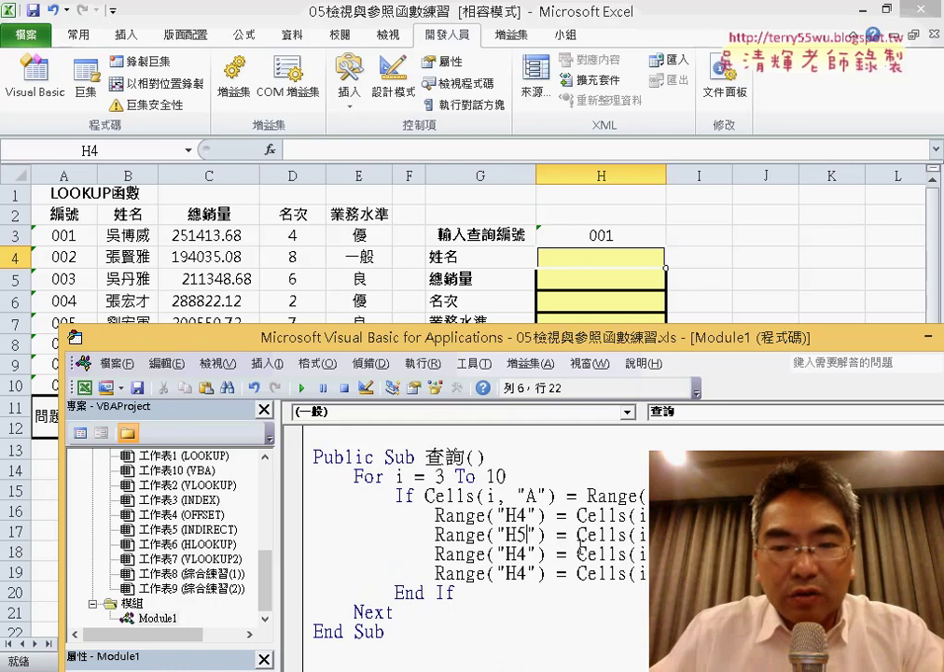
left_click_drag(526, 553, 519, 573)
type("6")
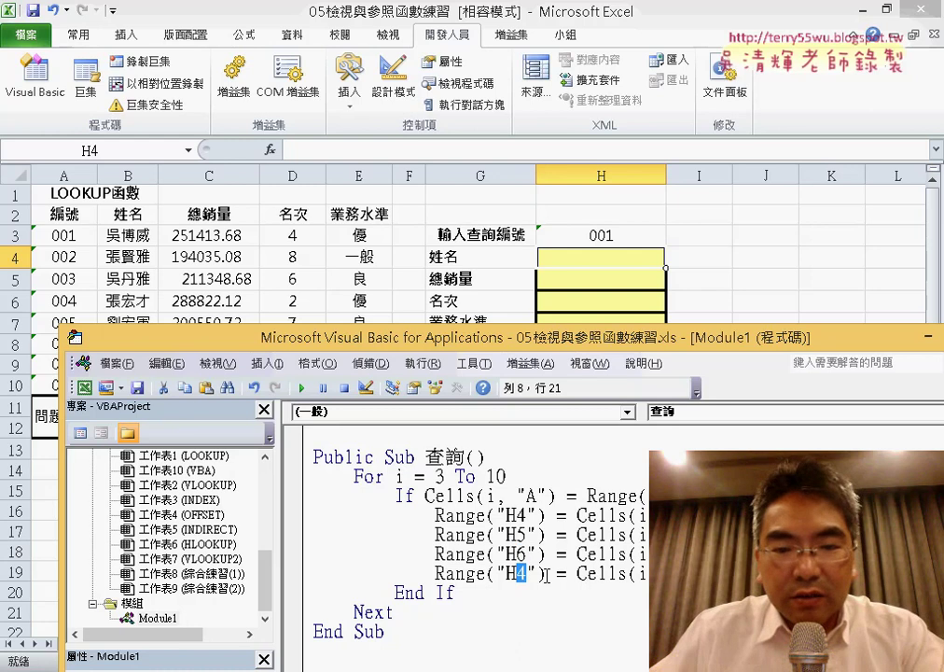
type("7")
left_click(677, 534)
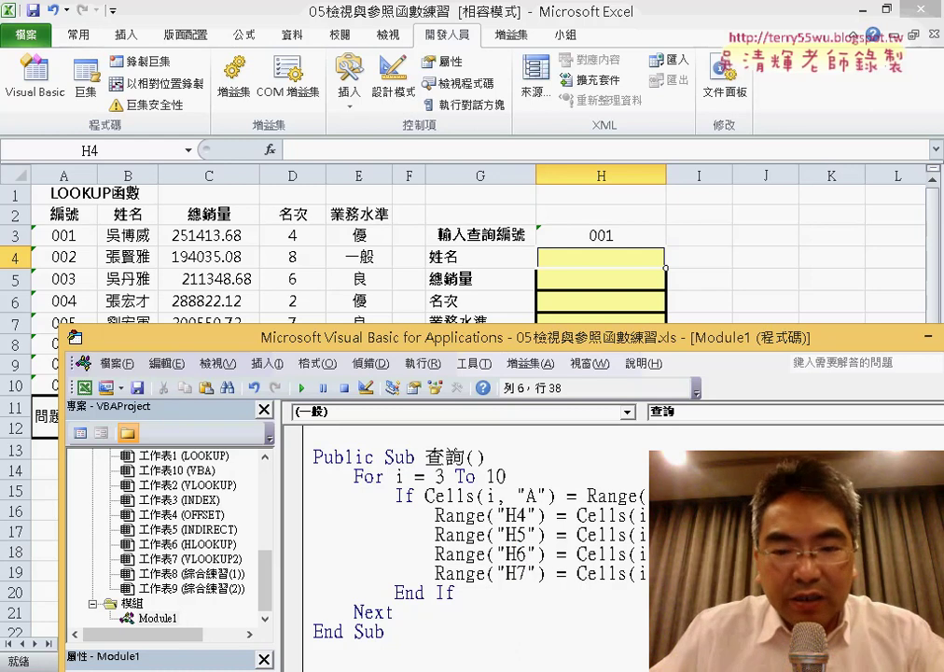
left_click(686, 554)
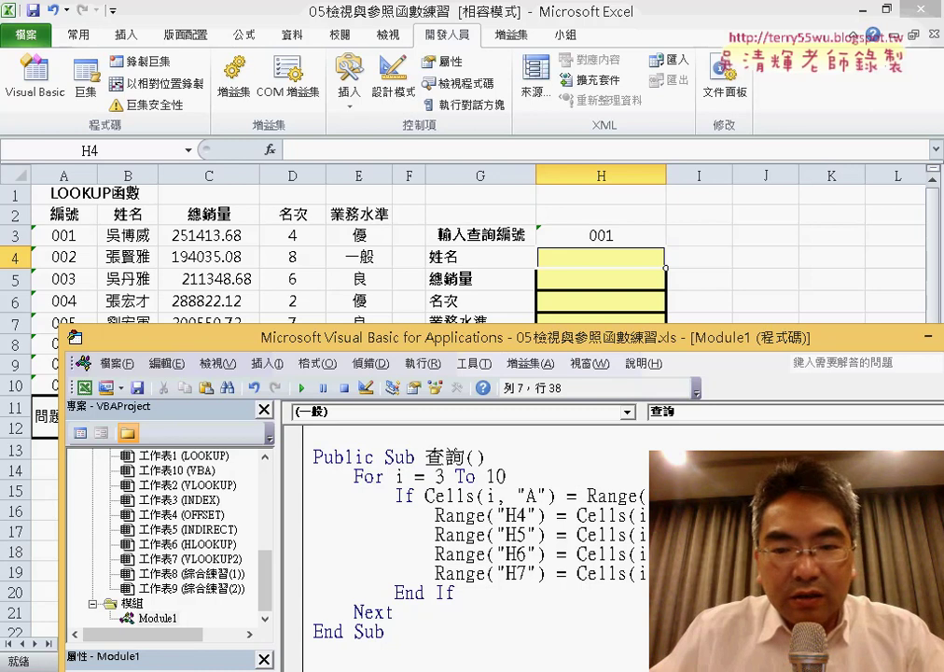
left_click(704, 573)
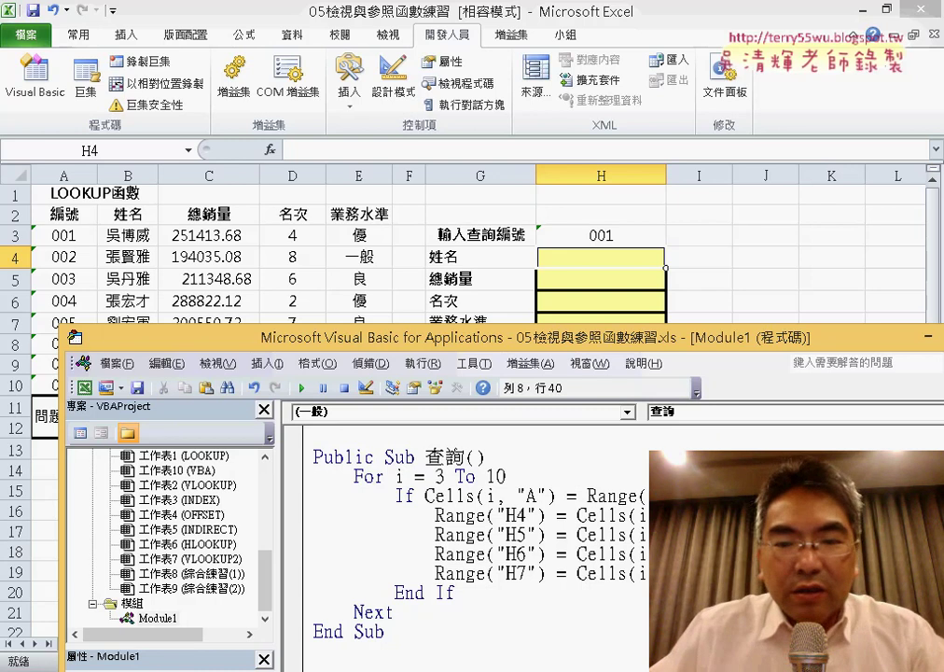
key("Return")
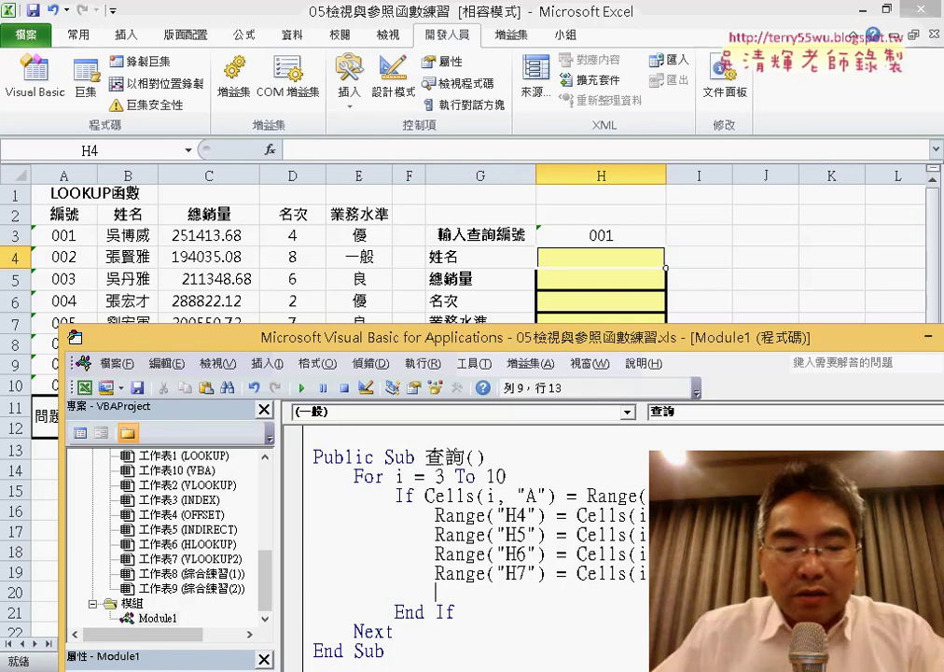
Step: Add Exit For after the H7 assignment so the loop stops once a match is found
type("ex")
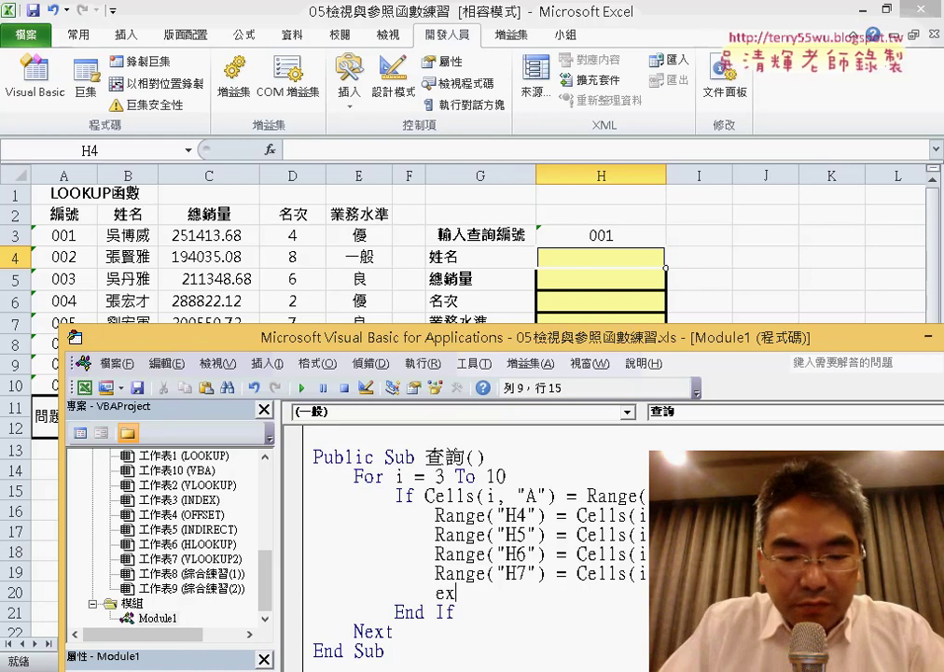
type("it ")
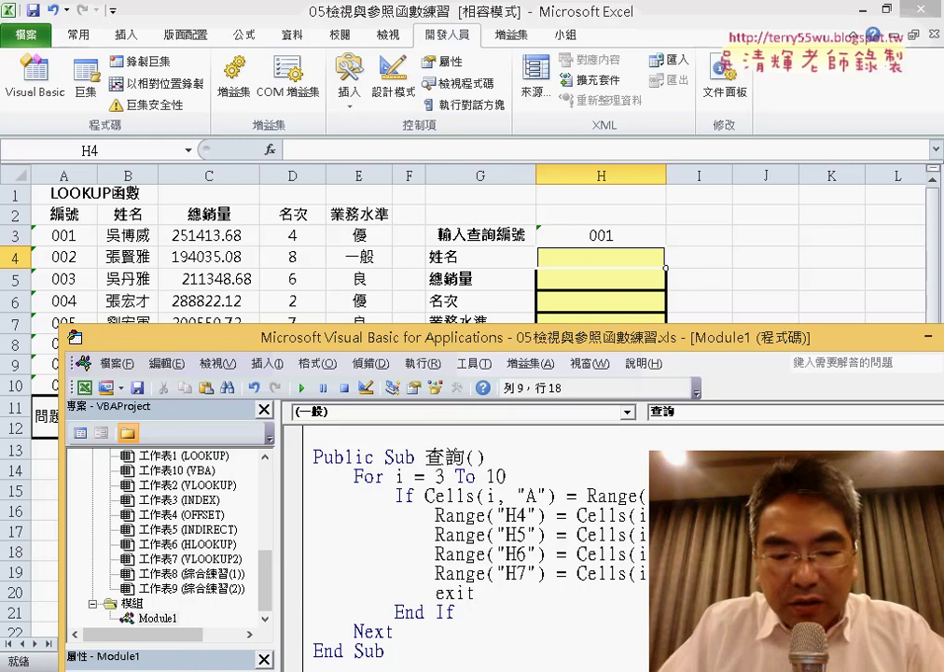
type("for")
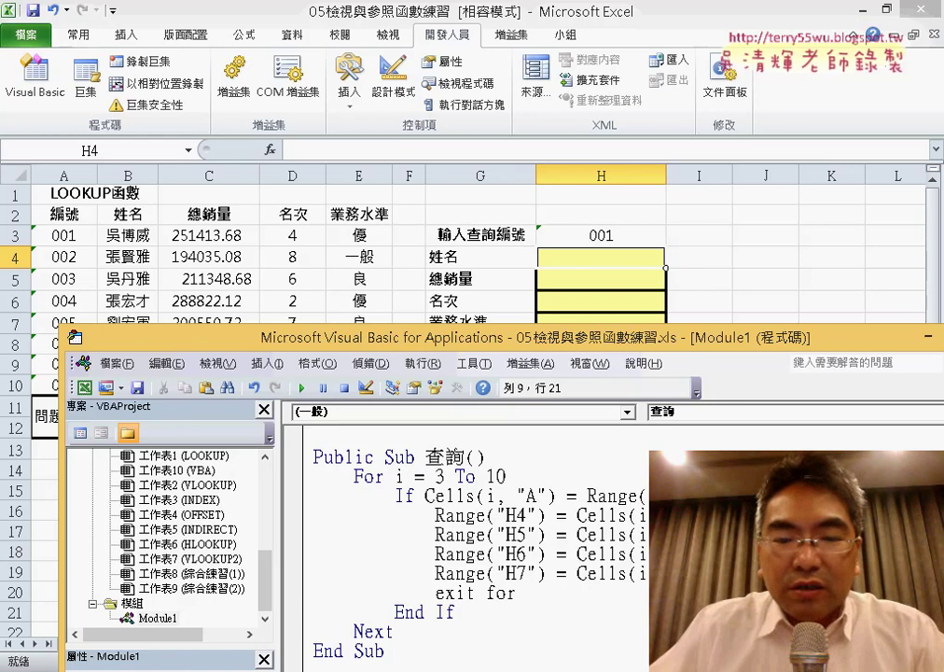
left_click(395, 632)
left_click_drag(522, 593, 437, 593)
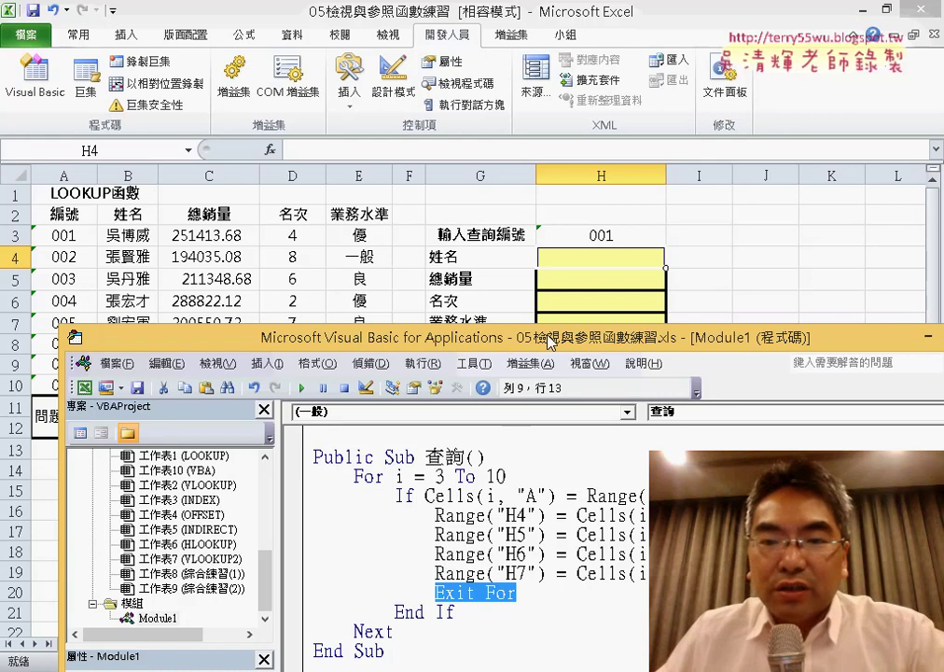
Step: Draw a Form Control button to the right of H3:H4 and assign it the 查詢 macro
left_click(717, 280)
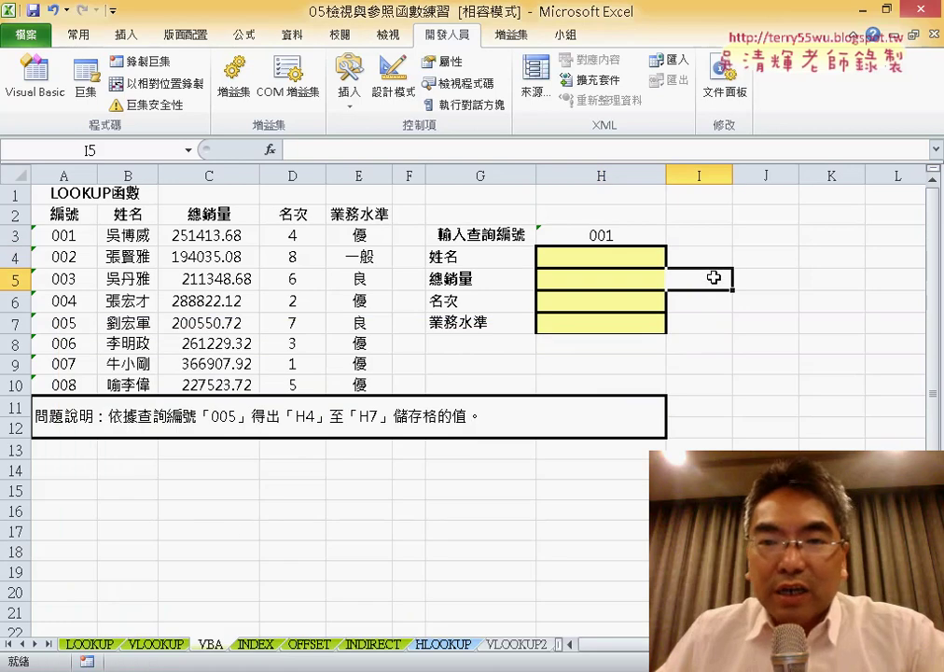
left_click(351, 114)
left_click(345, 142)
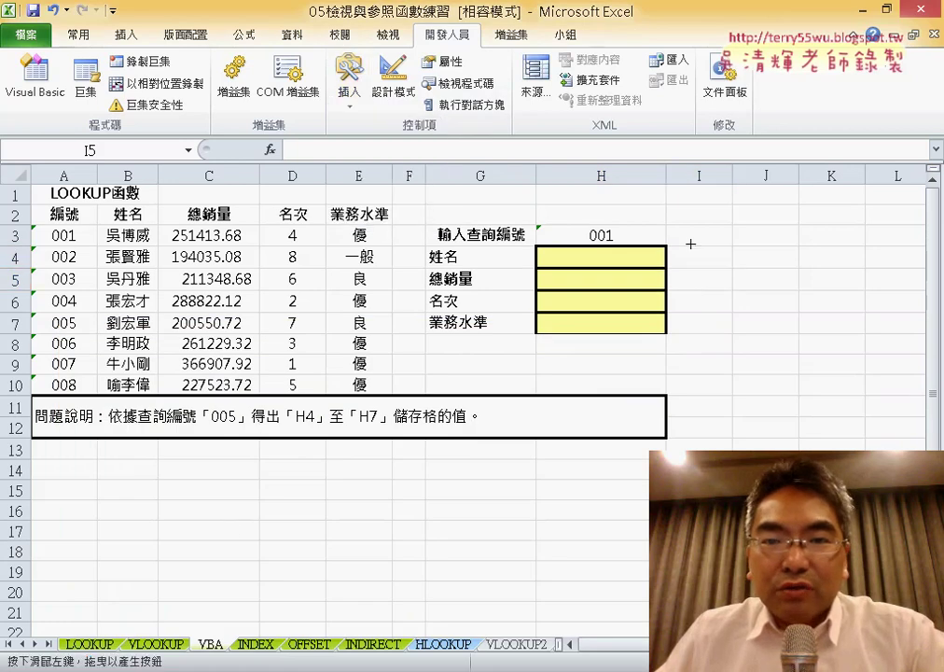
left_click_drag(747, 243, 852, 276)
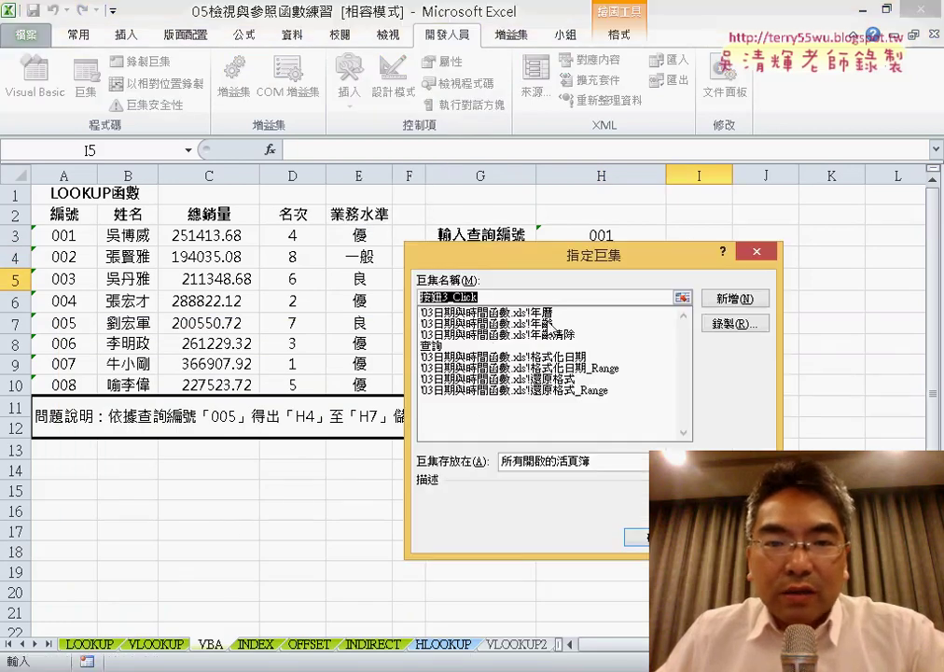
left_click(458, 344)
double_click(446, 298)
right_click(446, 298)
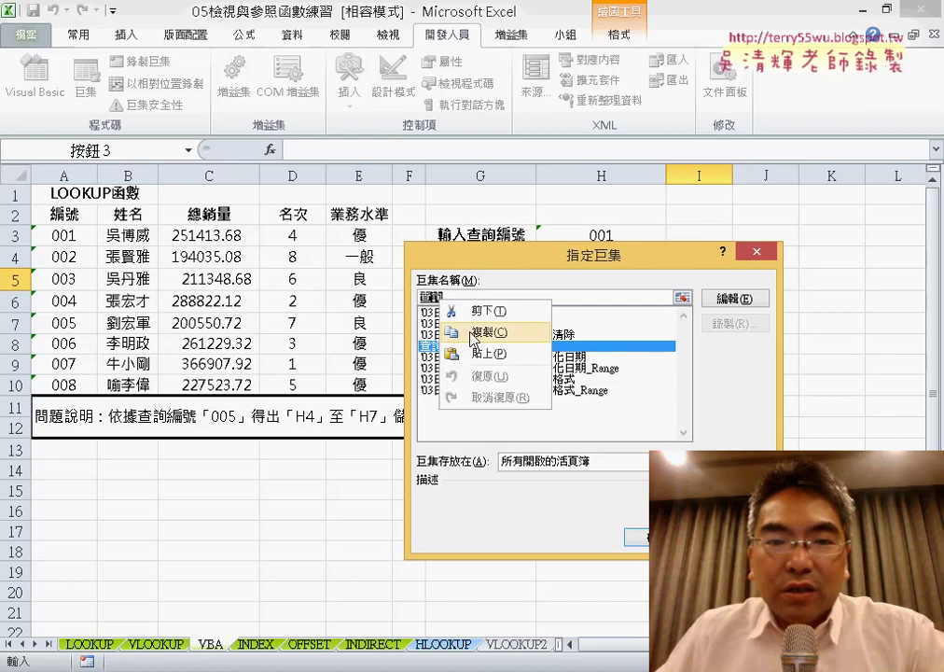
left_click(476, 311)
key("Return")
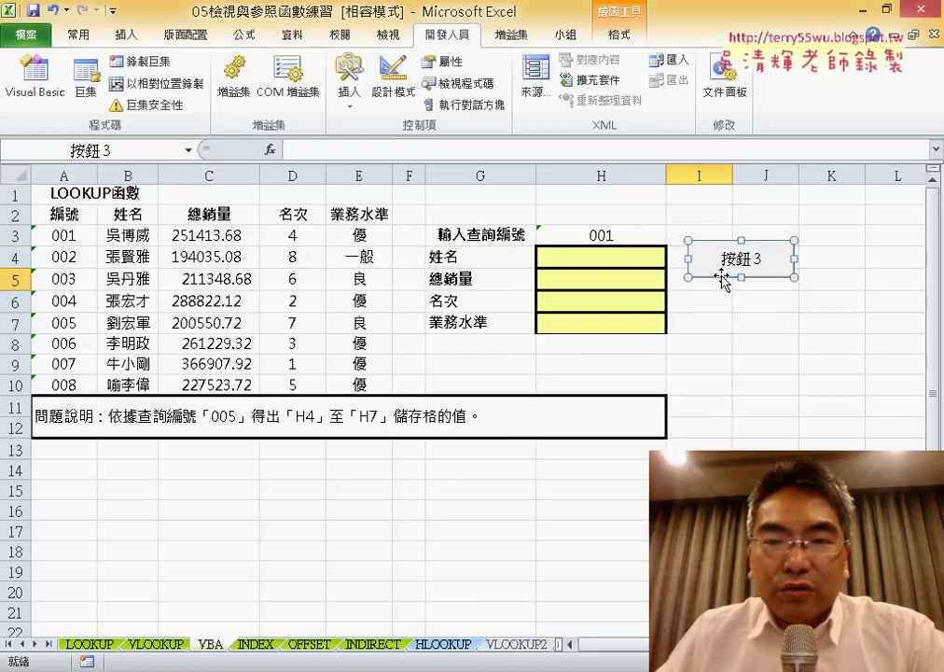
Step: Caption the button 查詢, then open the lookup-number list in H3
key("ctrl+a")
key("BackSpace")
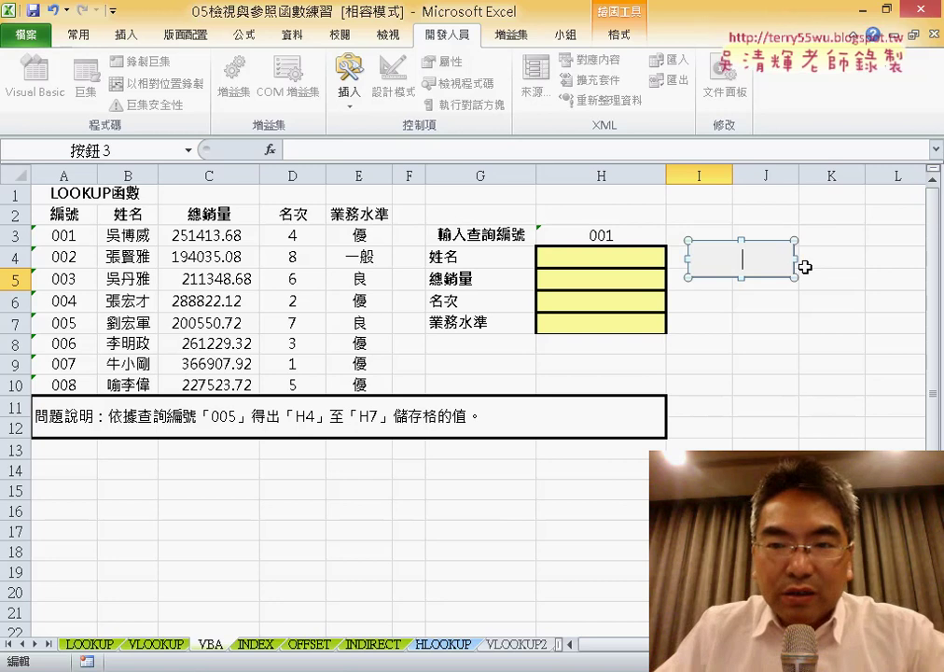
type("查詢")
left_click(765, 364)
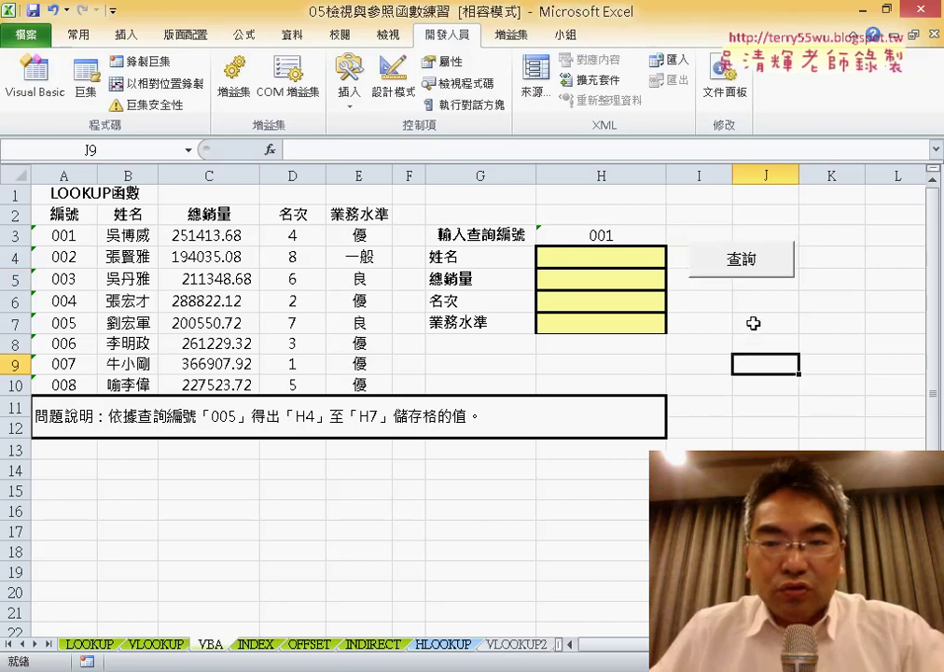
left_click(636, 234)
left_click(673, 237)
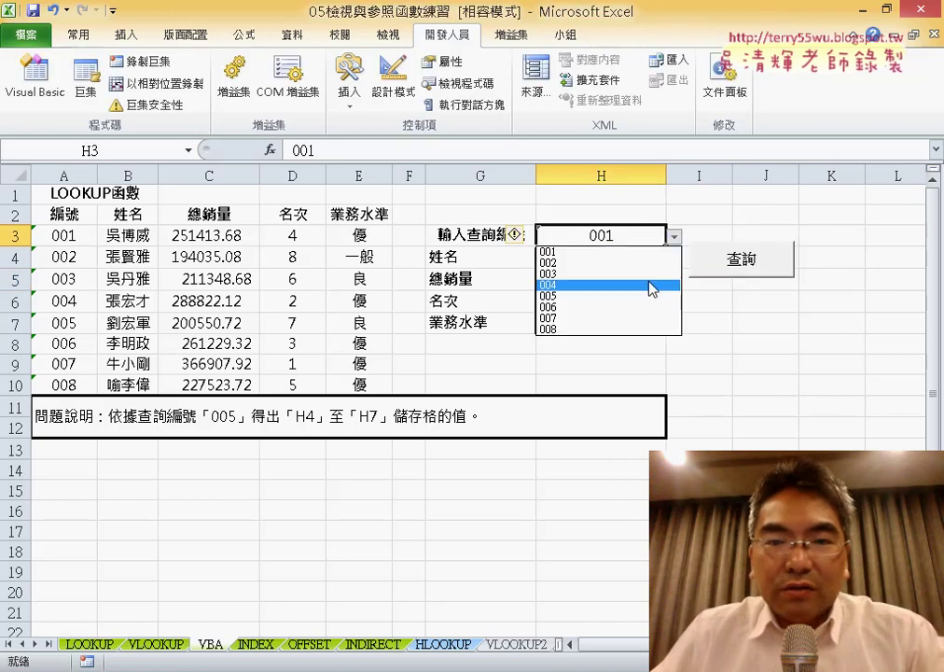
Step: Pick 004 in H3, run the 查詢 button, and check the results in H4:H7
left_click(659, 277)
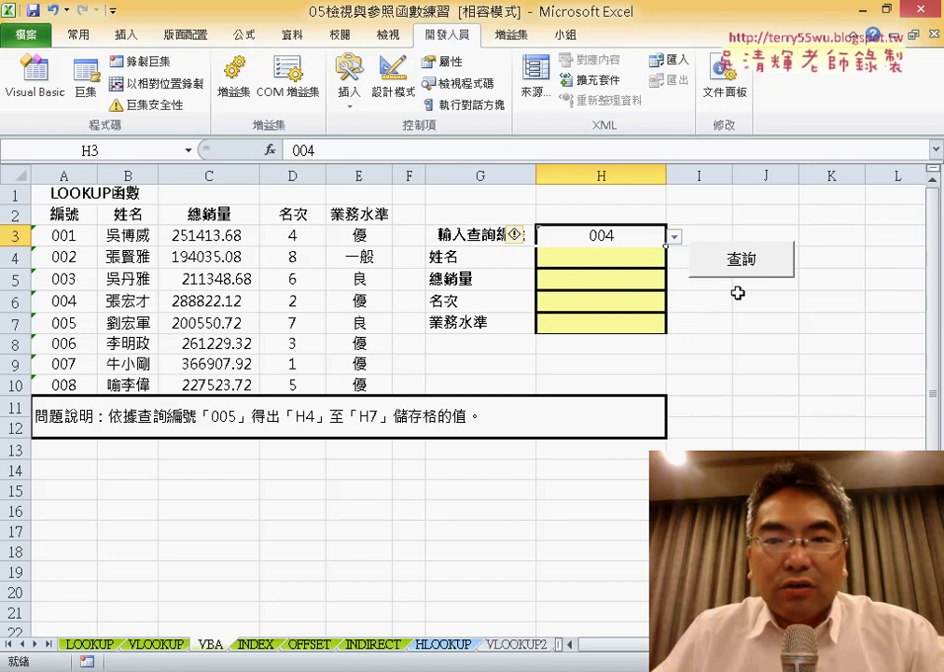
left_click(748, 261)
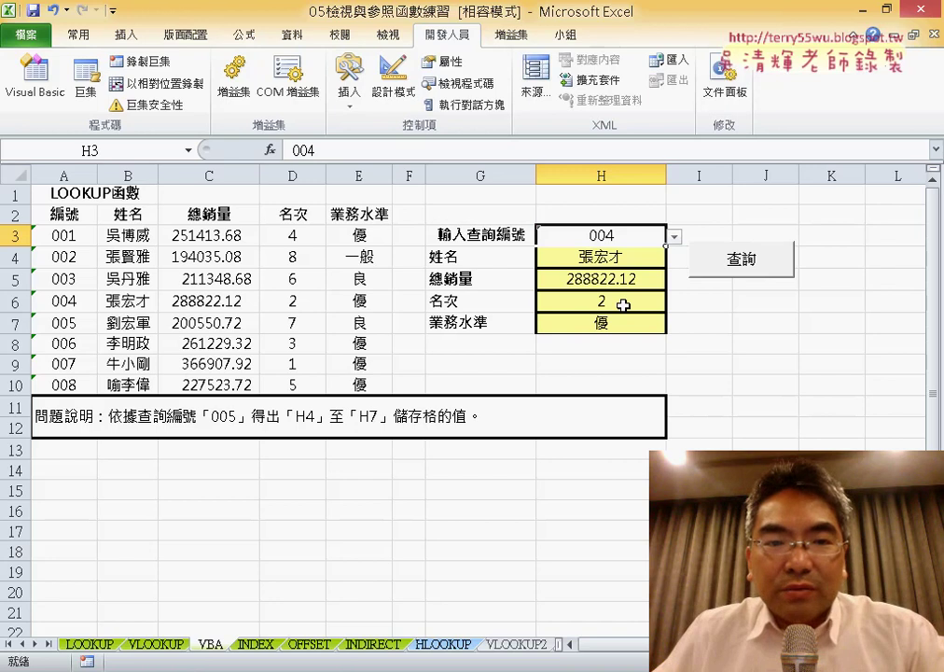
left_click_drag(619, 324, 615, 258)
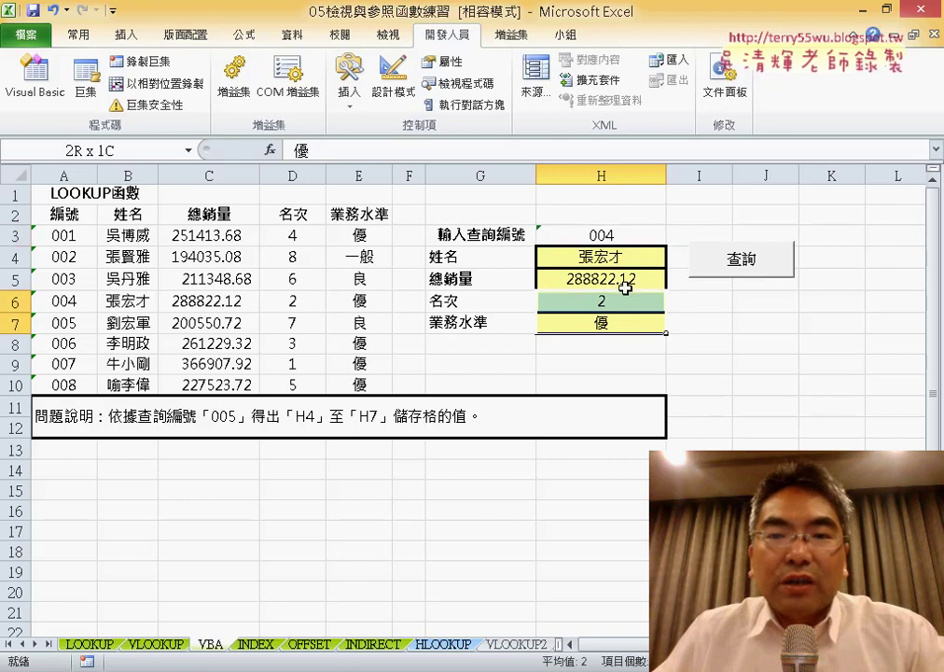
Step: Pick 008 in H3, run 查詢 again, and check H4:H7 showing 227523.72, 5 and 優
left_click(644, 235)
left_click(674, 238)
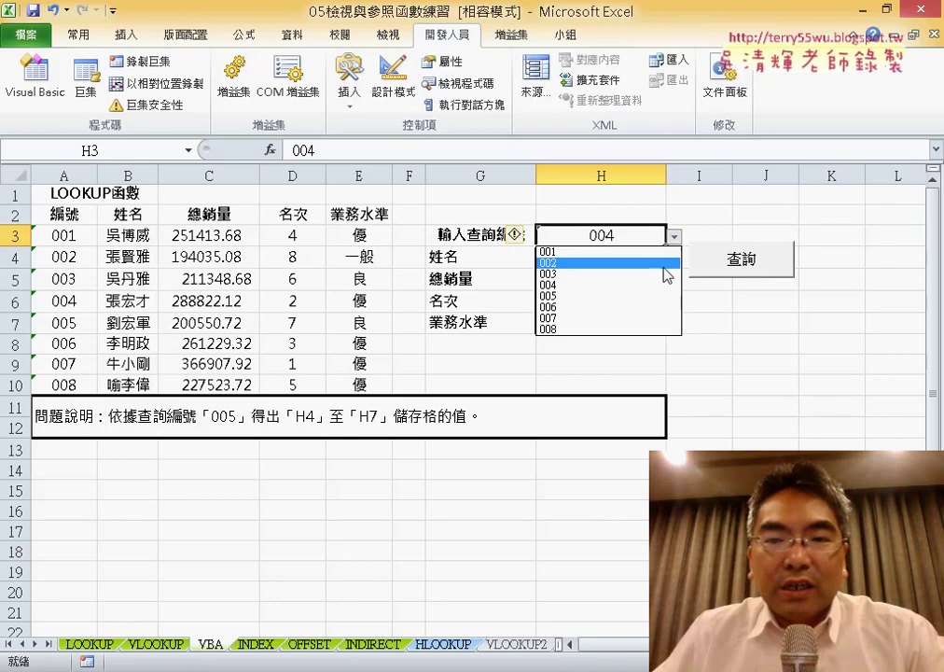
left_click(644, 331)
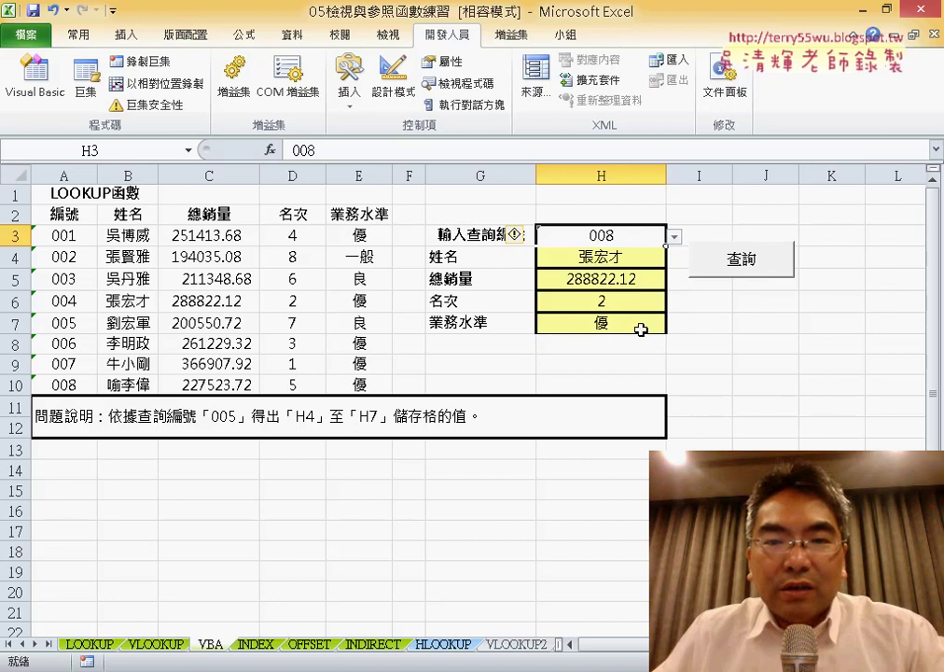
left_click(744, 267)
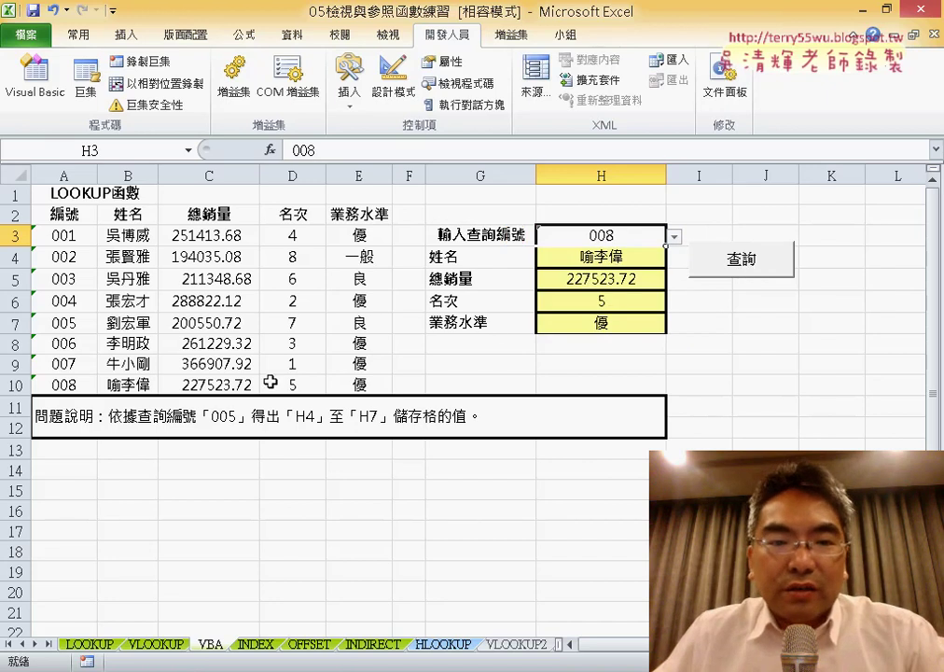
left_click_drag(609, 256, 607, 323)
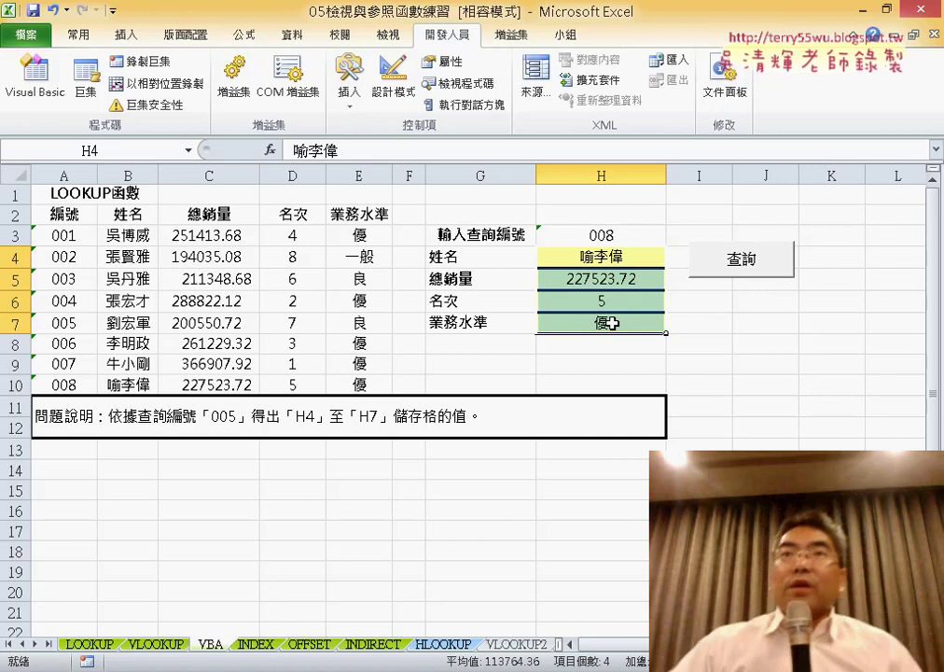
Step: Choose lookup number 006 in H3, run 查詢, and select the H4:H7 results
left_click(643, 234)
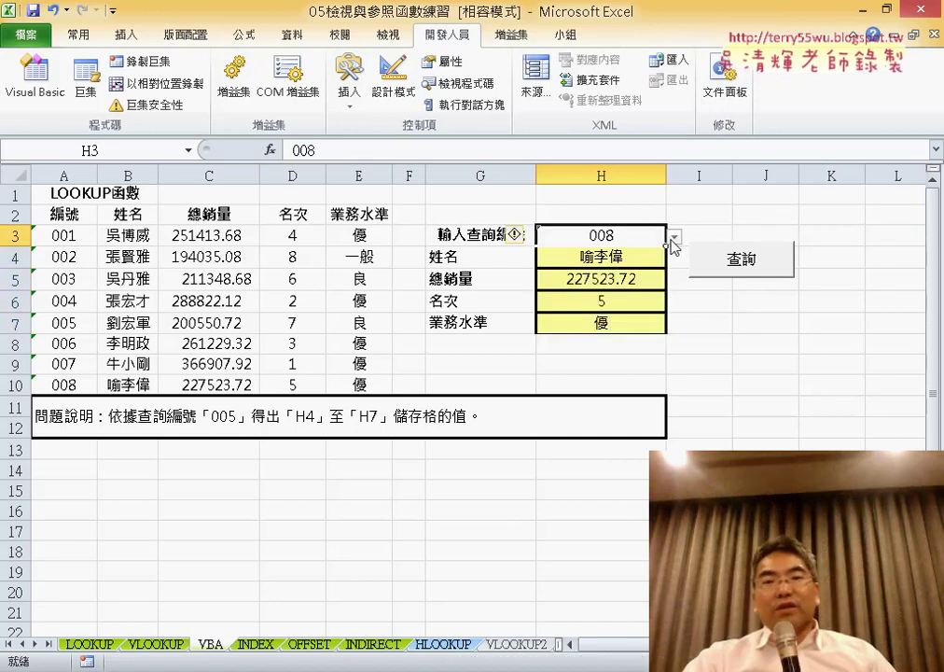
left_click(673, 241)
left_click(644, 302)
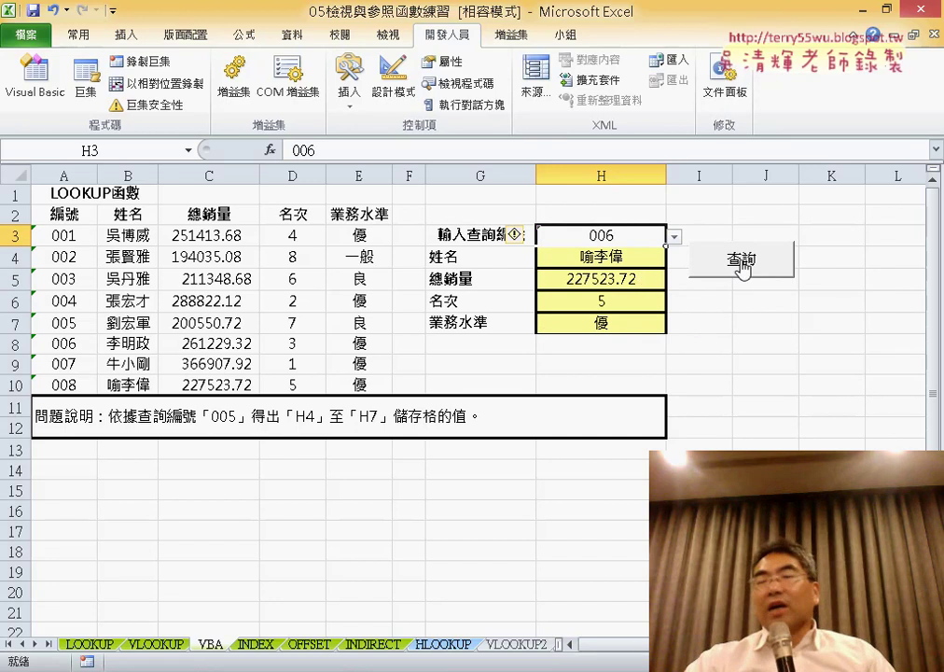
left_click(741, 262)
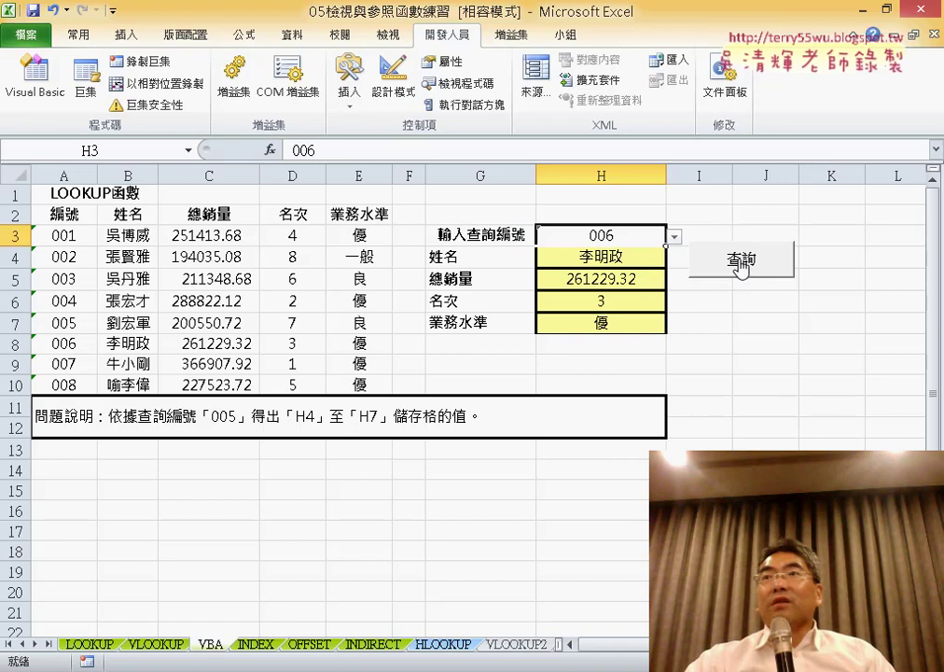
left_click_drag(622, 257, 635, 321)
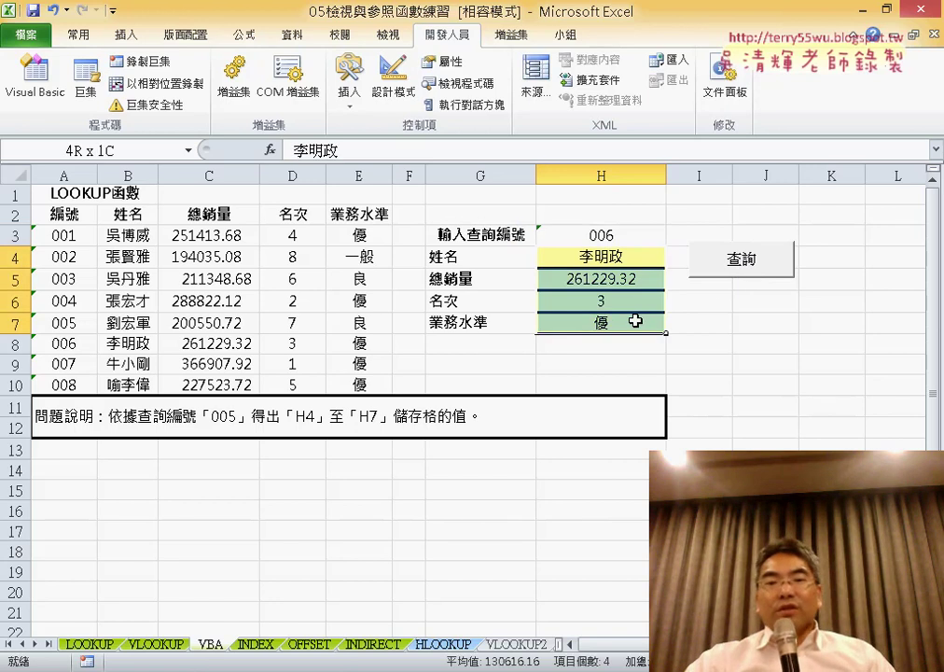
Step: Choose 003 in H3 and run 查詢, filling H4:H7 with 211348.68, 6 and 良
left_click(644, 232)
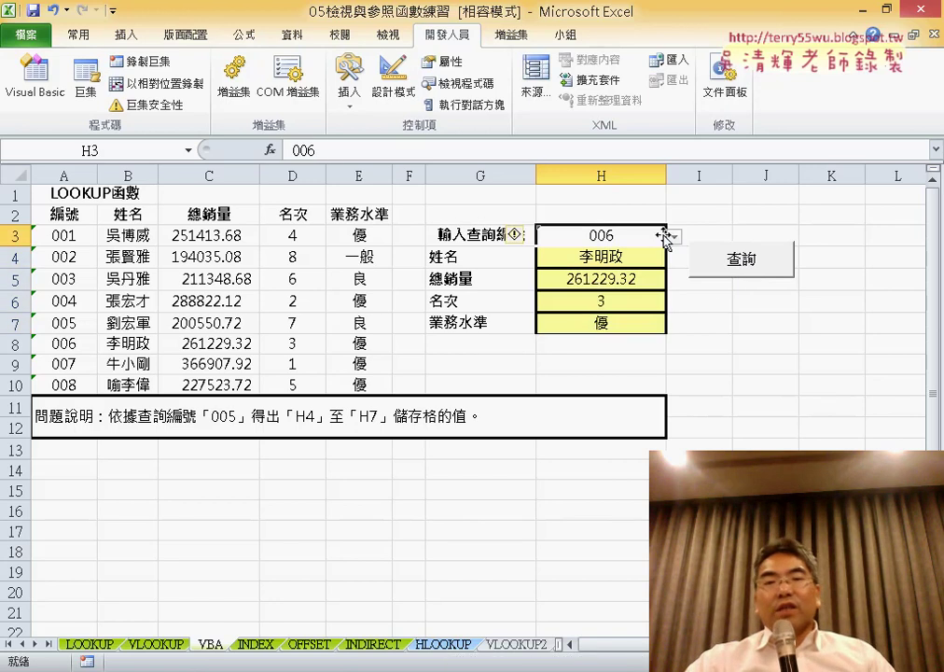
left_click(674, 238)
left_click(632, 274)
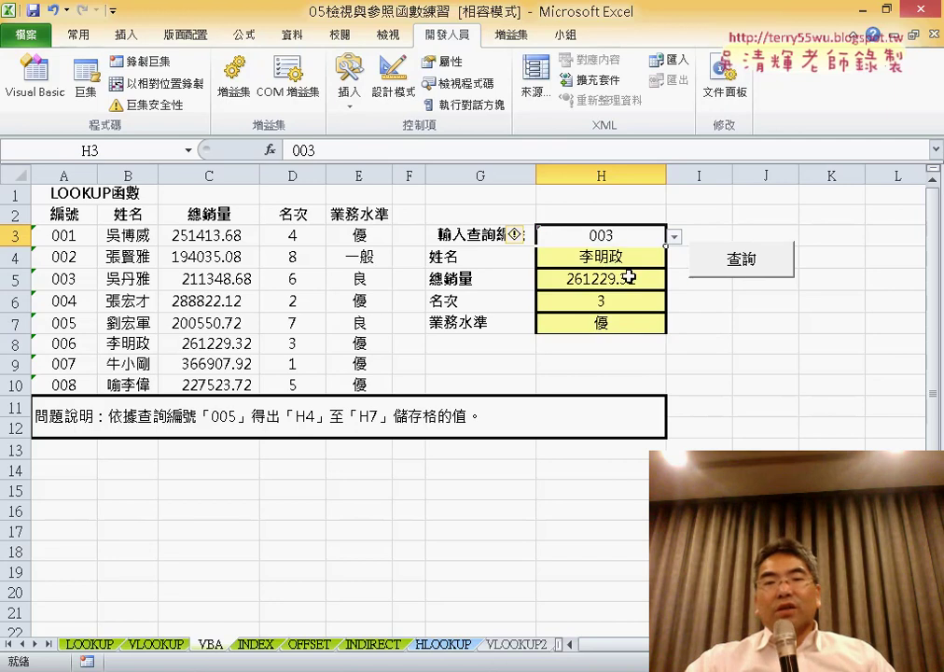
left_click(742, 261)
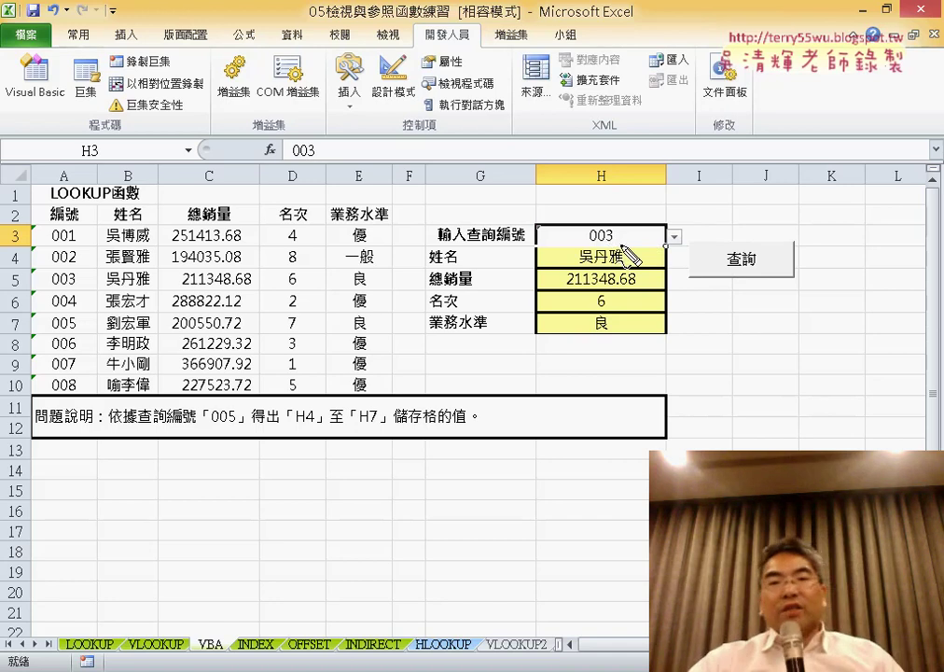
Step: Mark lookup number 003 in H3 with a screen-pen circle and arrow
mouse_move(644, 248)
left_mouse_down()
mouse_move(567, 253)
mouse_move(660, 245)
mouse_move(726, 171)
left_mouse_up()
left_click_drag(659, 198, 650, 215)
left_click_drag(650, 212, 689, 226)
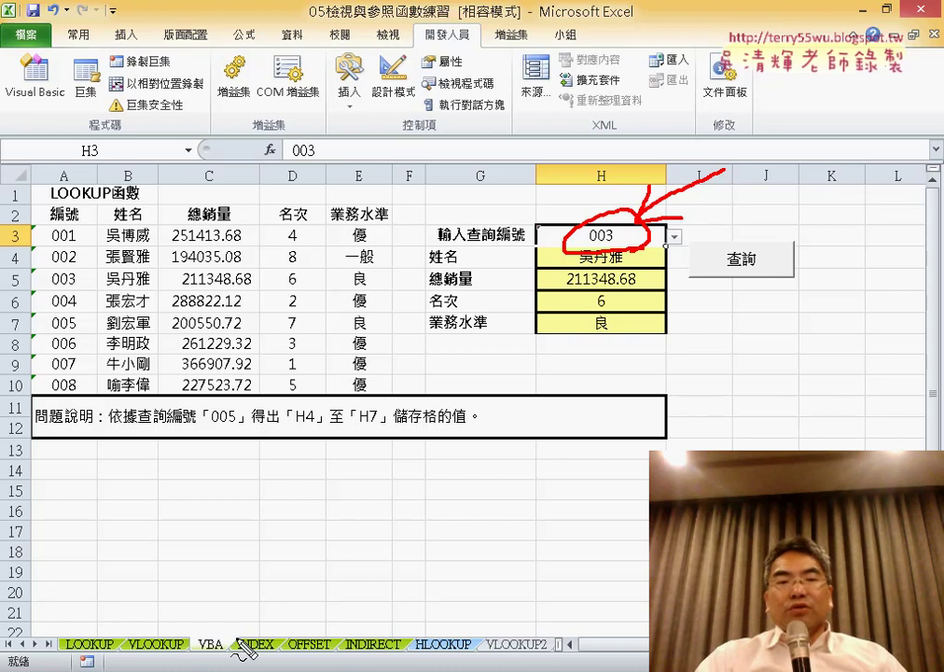
Step: Circle the VBA sheet tab, clear the ink, and return to PowerPoint slide 55
mouse_move(212, 659)
left_mouse_down()
mouse_move(198, 639)
mouse_move(222, 656)
left_mouse_up()
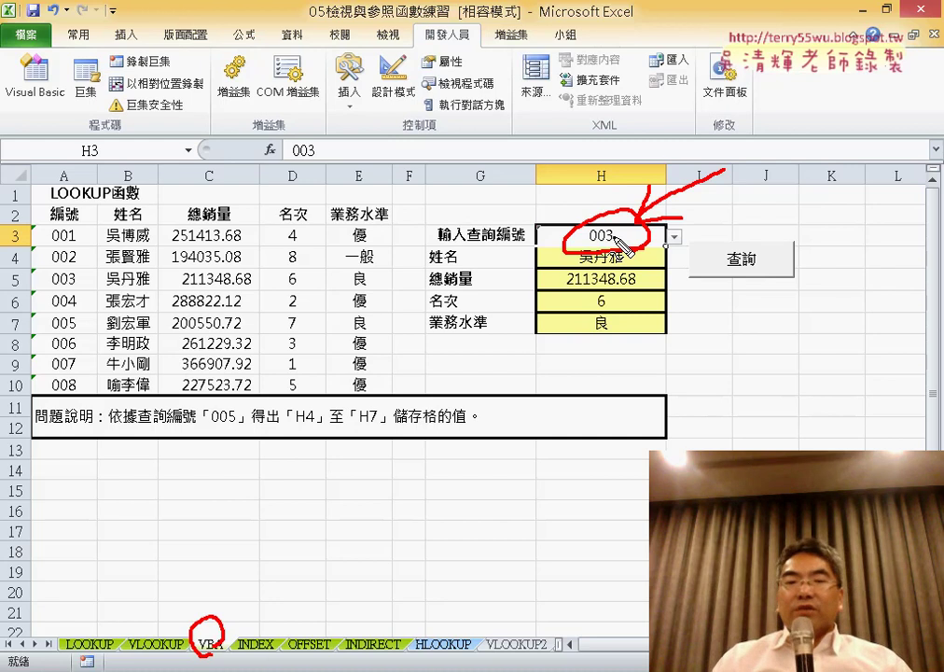
key("Escape")
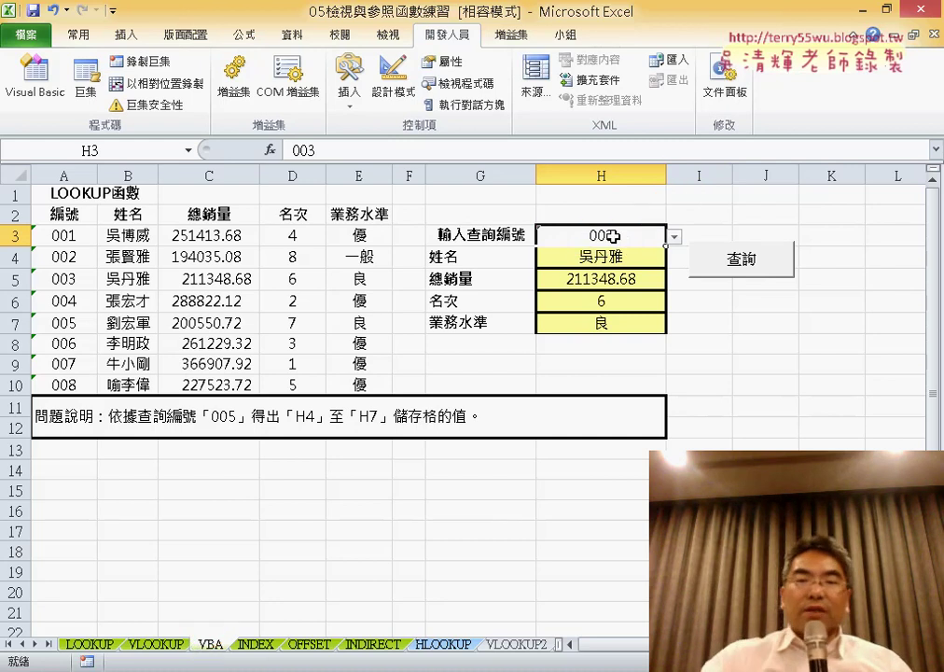
key("alt+Tab")
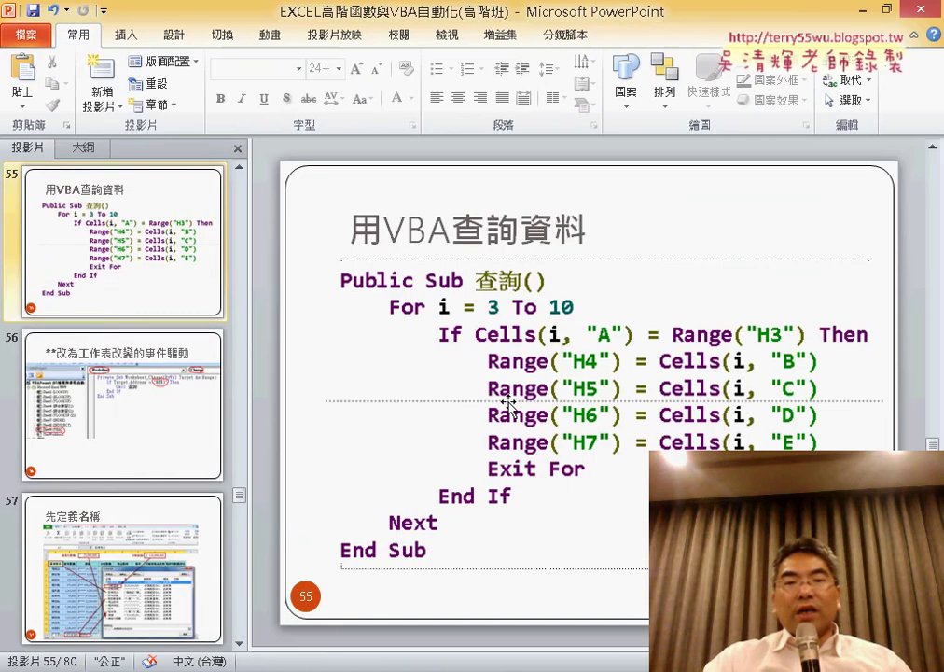
scroll(509, 403, "down", 1)
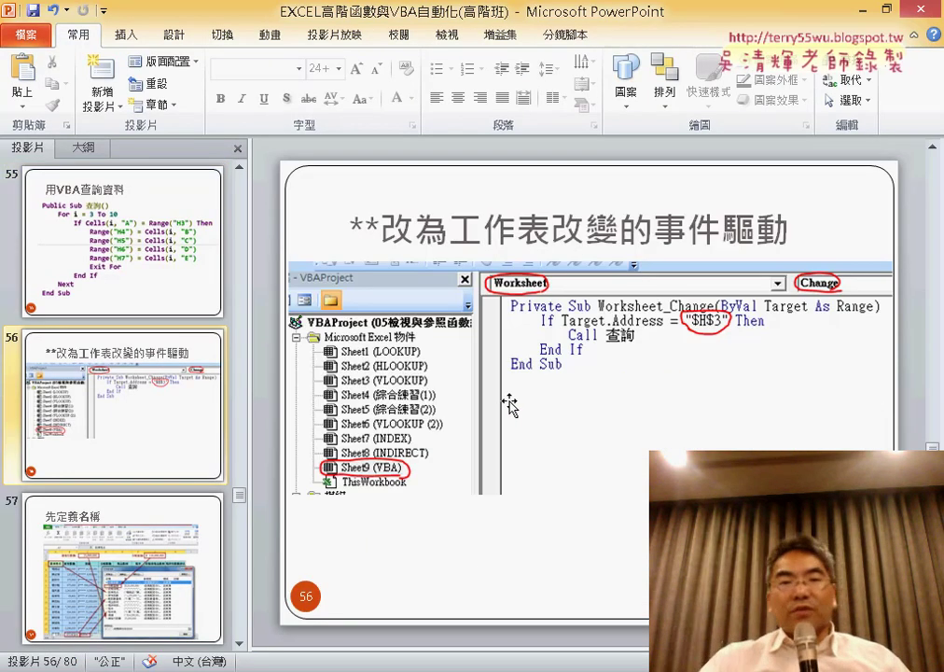
left_click_drag(450, 228, 551, 229)
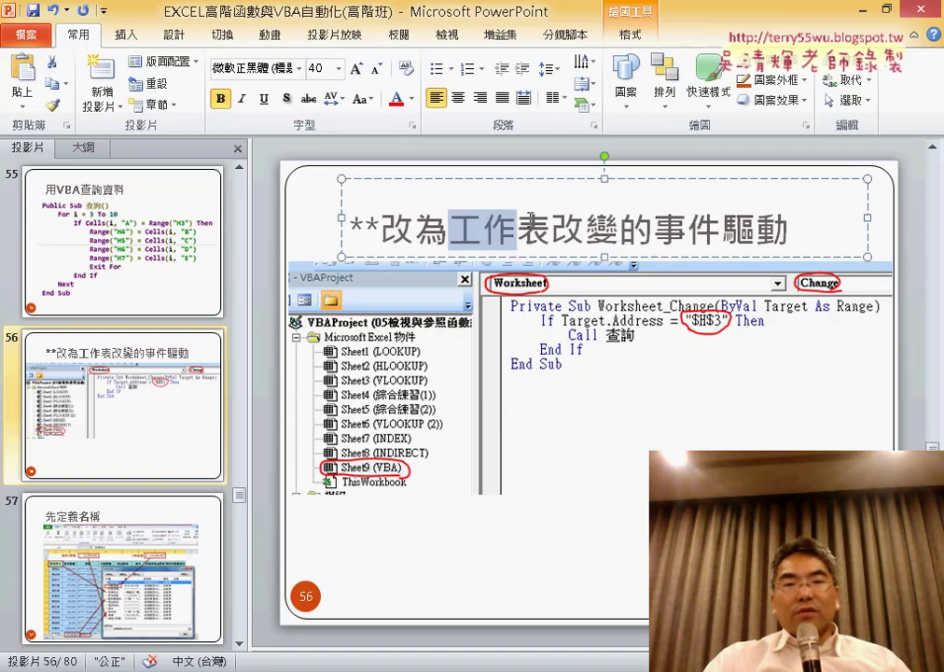
left_click_drag(653, 230, 798, 230)
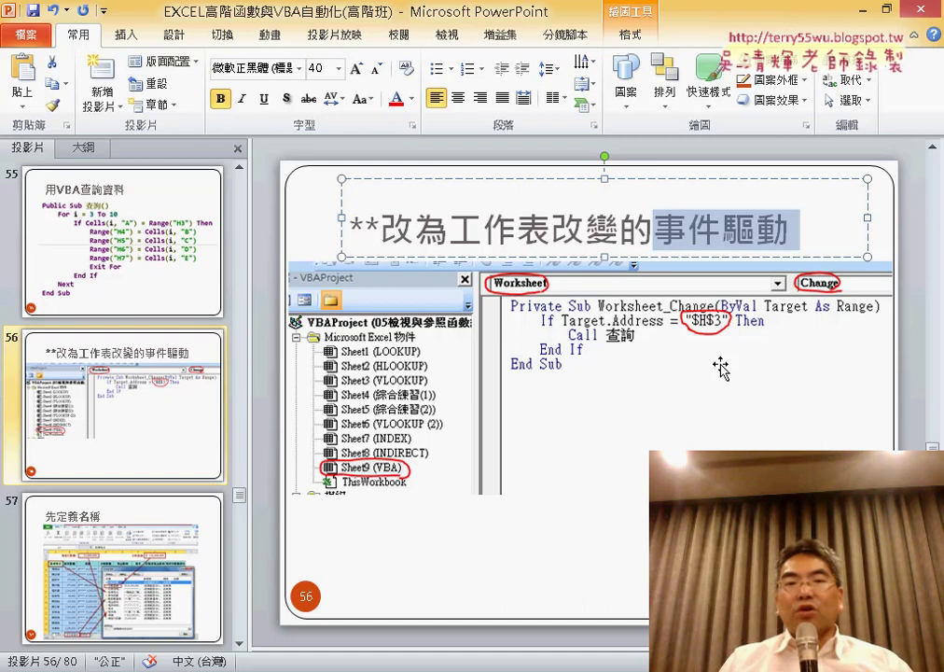
scroll(746, 364, "up", 2)
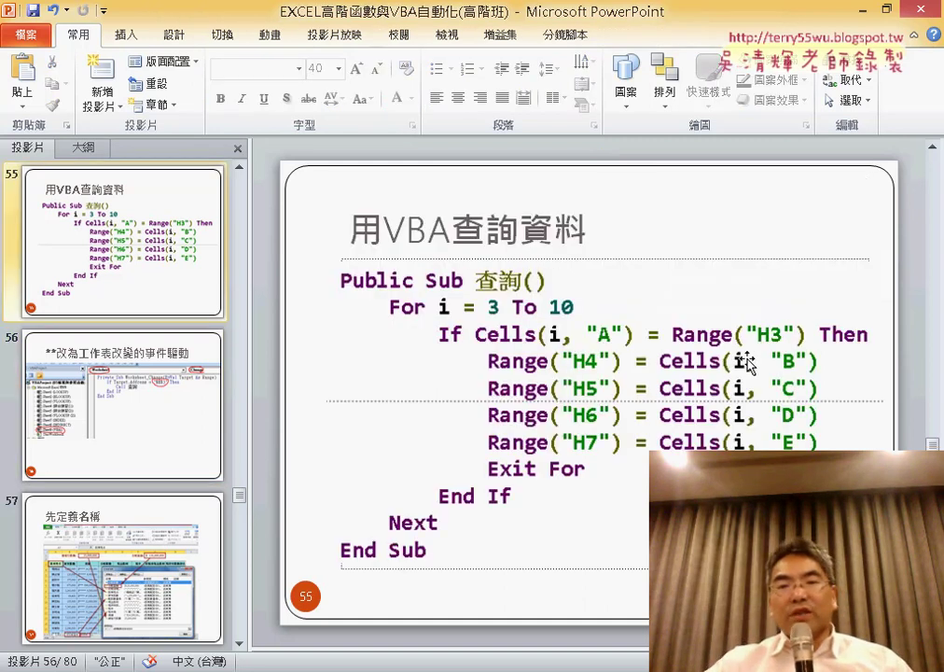